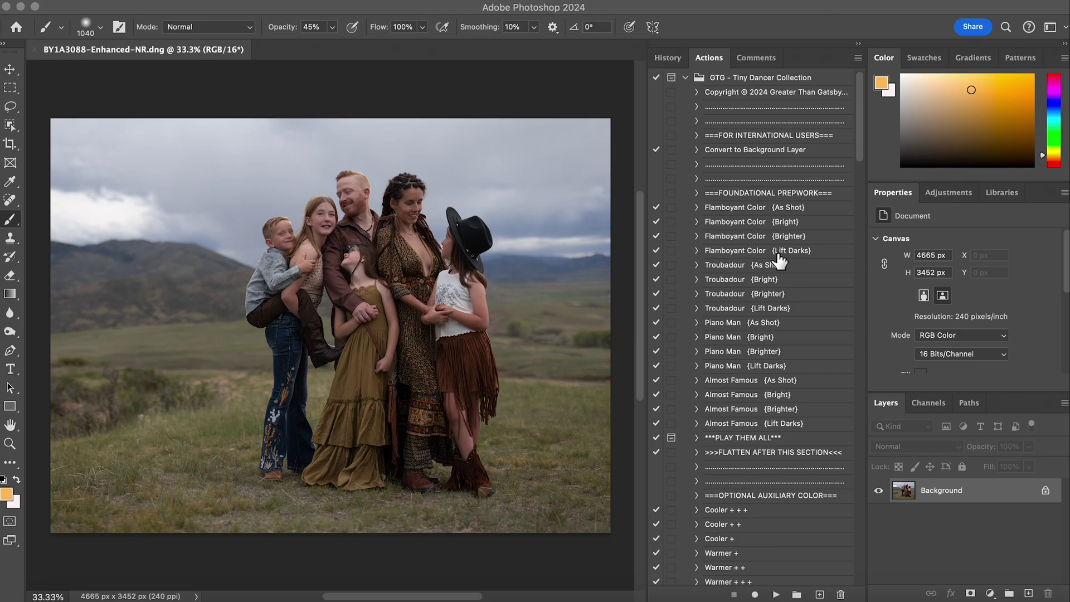
Play the Flamboyant Color {Lift Darks} action, reduce the resulting group's opacity to 61%, and flatten the image.
{"action": "left_click", "coordinate": [780, 256]}
{"action": "left_click", "coordinate": [795, 252]}
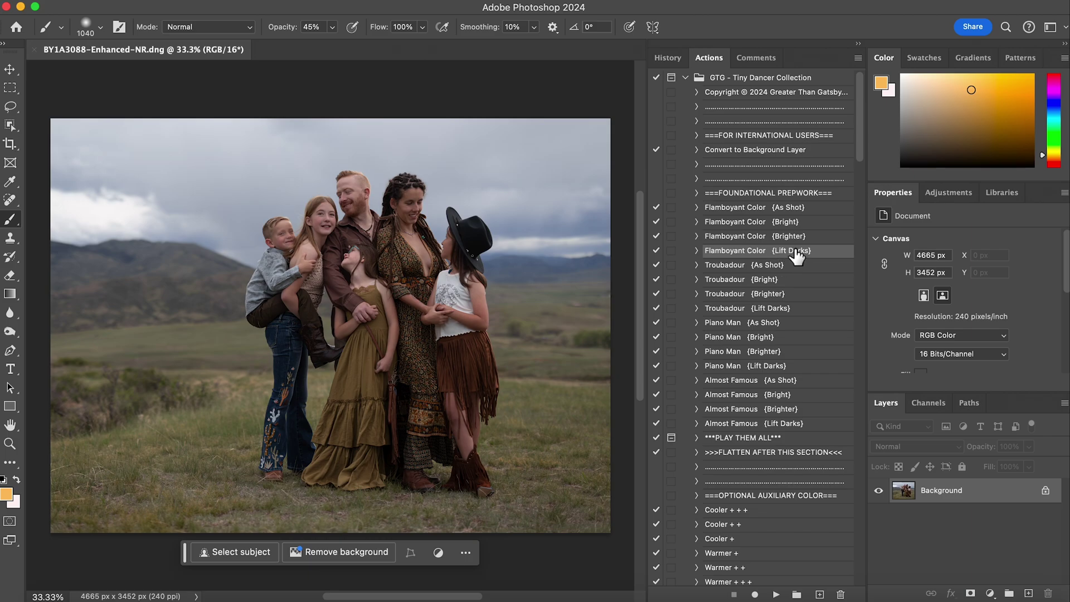
{"action": "left_click", "coordinate": [776, 595]}
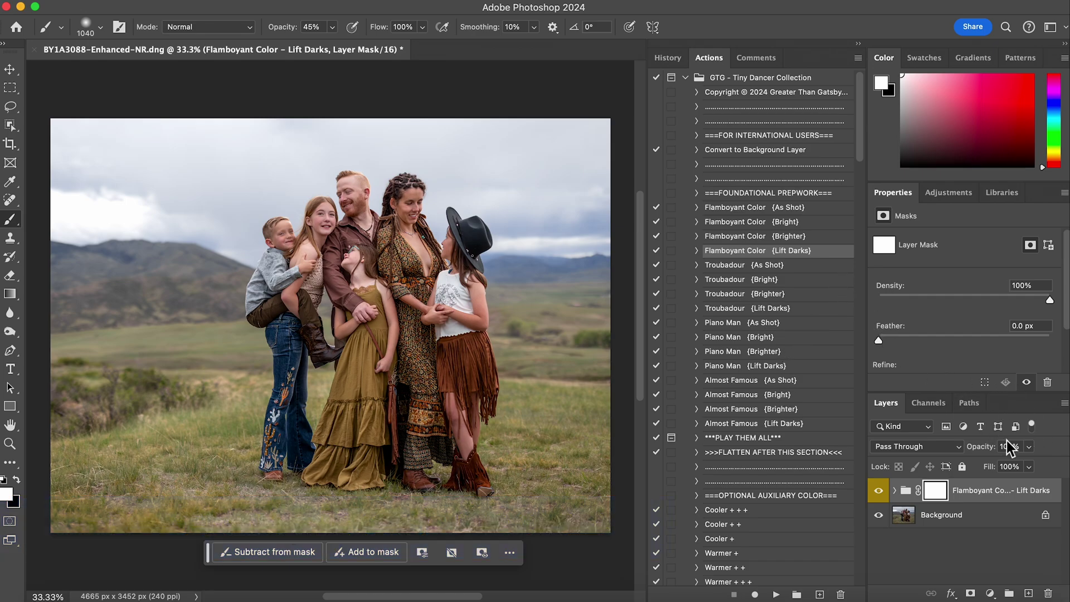
{"action": "left_click", "coordinate": [1029, 448]}
{"action": "left_click", "coordinate": [1000, 463]}
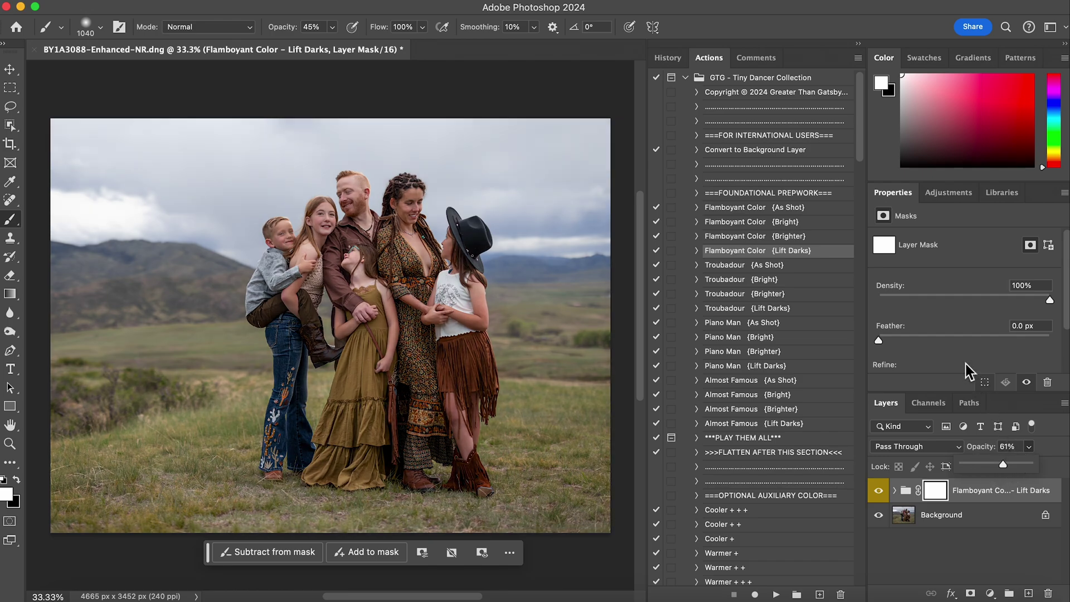
{"action": "left_click", "coordinate": [814, 450]}
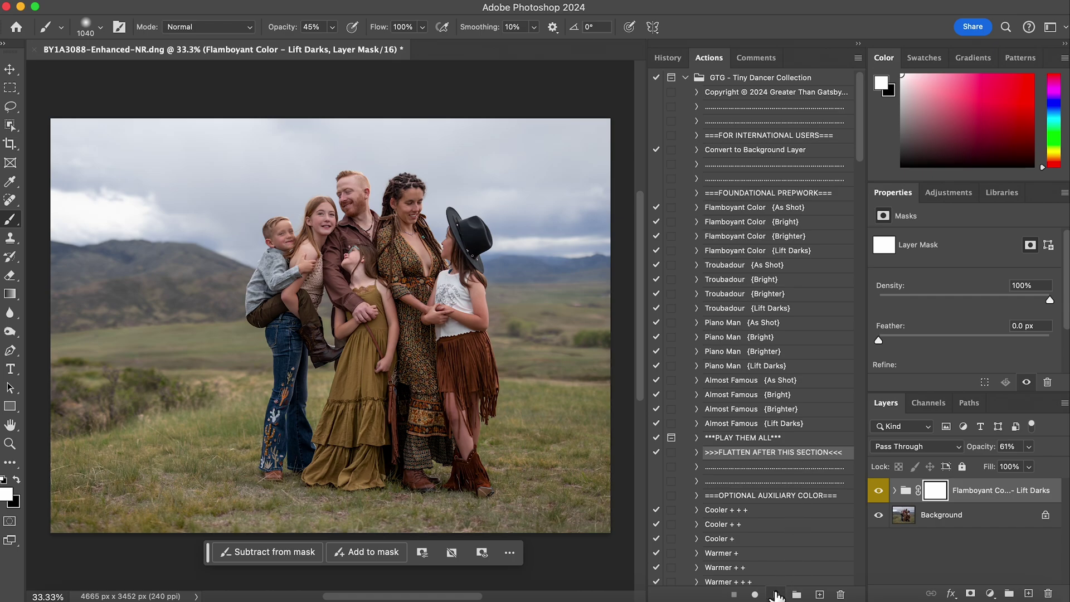
{"action": "left_click", "coordinate": [776, 595]}
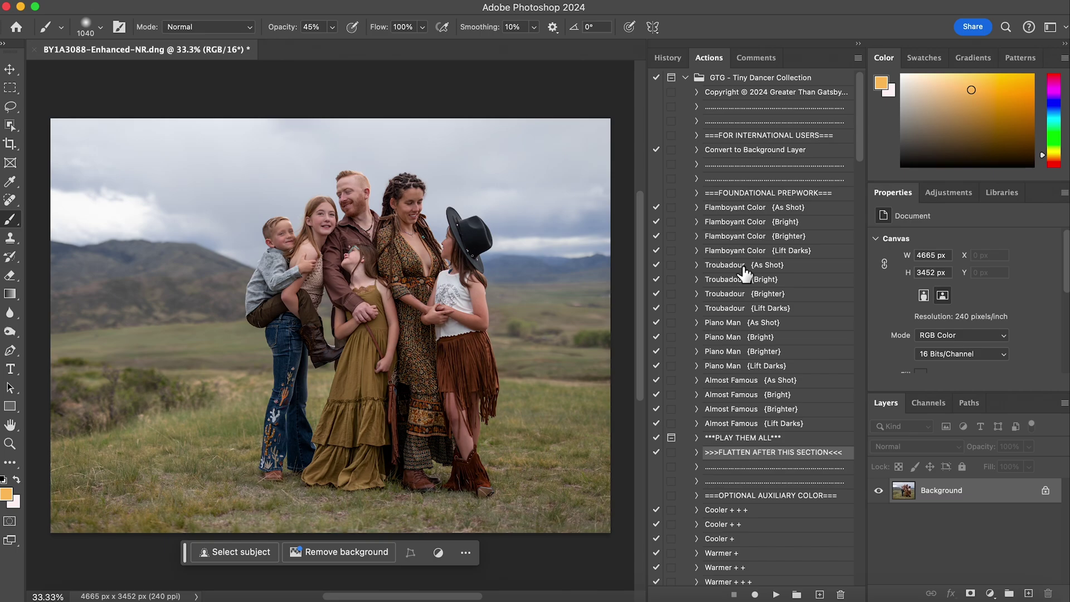
Play the Troubadour {As Shot} action with its group at 51% opacity, and flatten the image.
{"action": "left_click", "coordinate": [745, 268]}
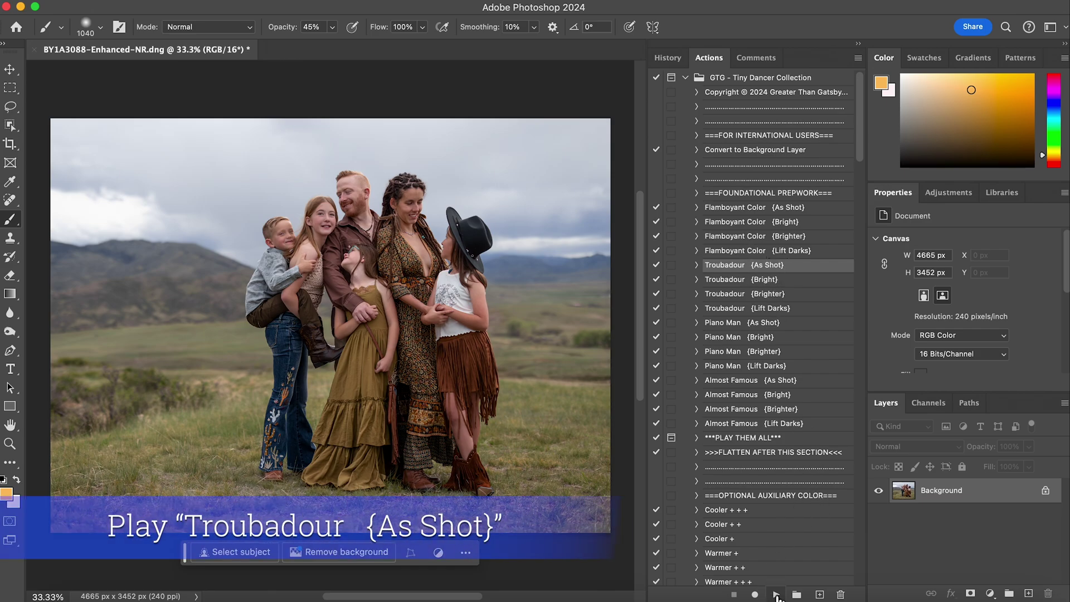
{"action": "left_click", "coordinate": [776, 594]}
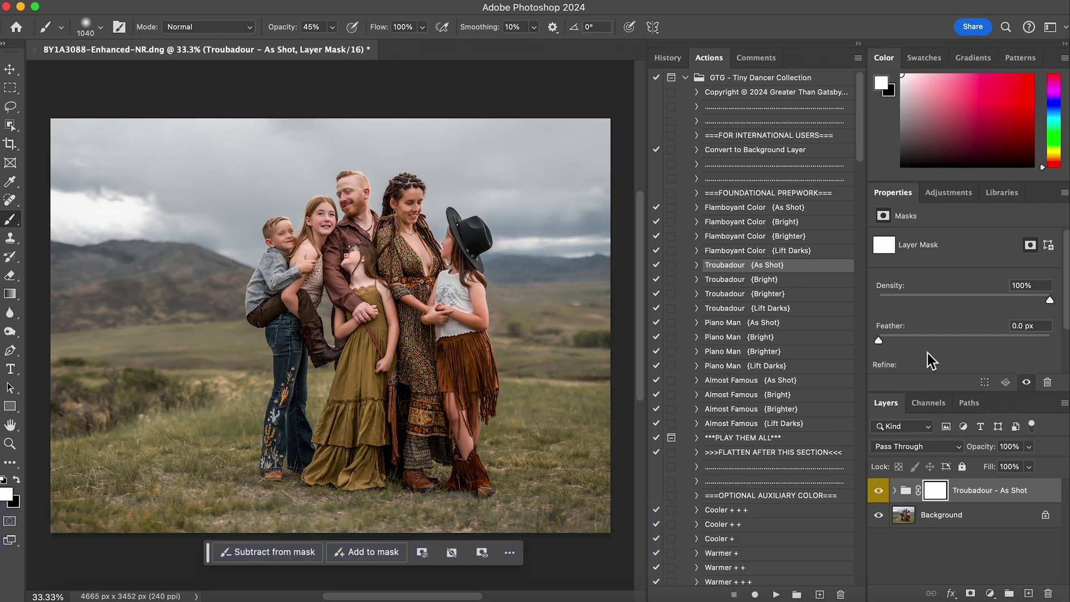
{"action": "left_click", "coordinate": [1029, 446]}
{"action": "left_click_drag", "start_coordinate": [999, 464], "coordinate": [994, 468]}
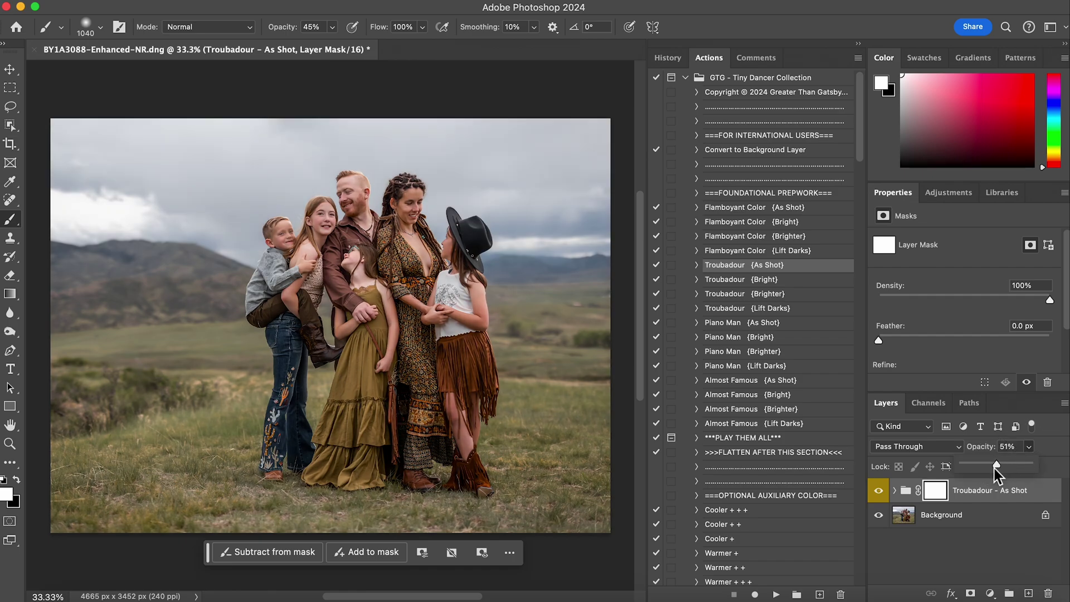
{"action": "left_click", "coordinate": [796, 456]}
{"action": "left_click", "coordinate": [777, 595]}
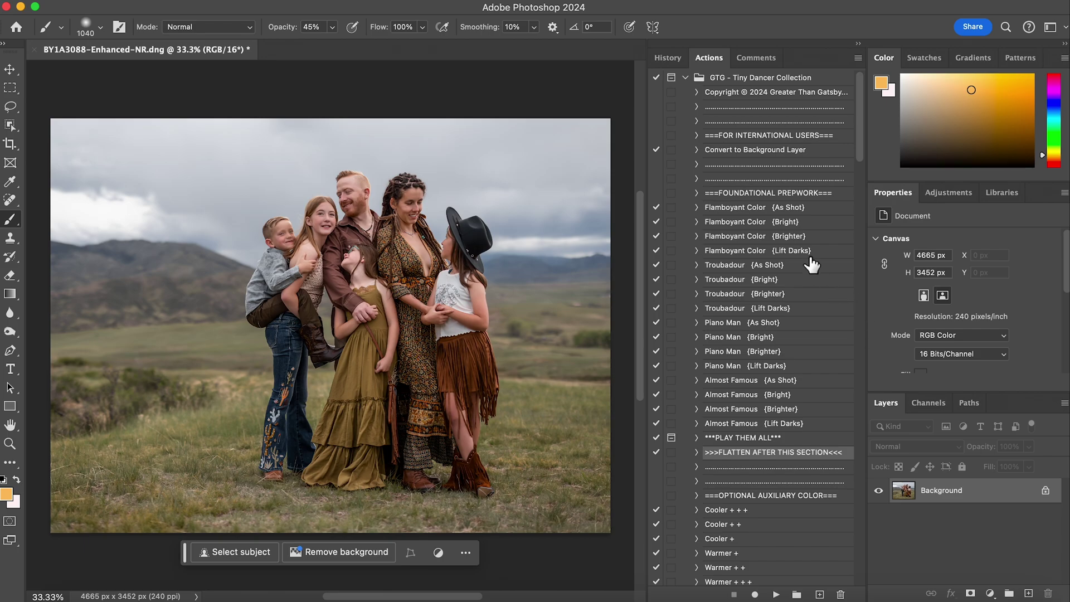
Play the Luminate Subject(s) action with its layer at 50% opacity, compare it on and off, and flatten the image.
{"action": "scroll", "coordinate": [783, 285], "scroll_direction": "down", "scroll_amount": 12}
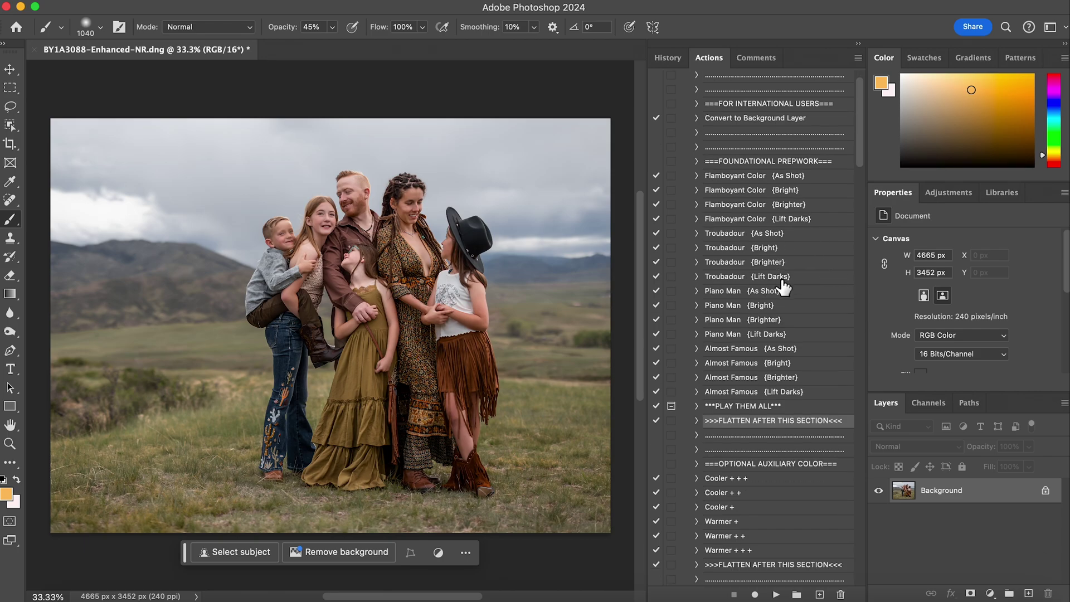
{"action": "scroll", "coordinate": [783, 285], "scroll_direction": "down", "scroll_amount": 3}
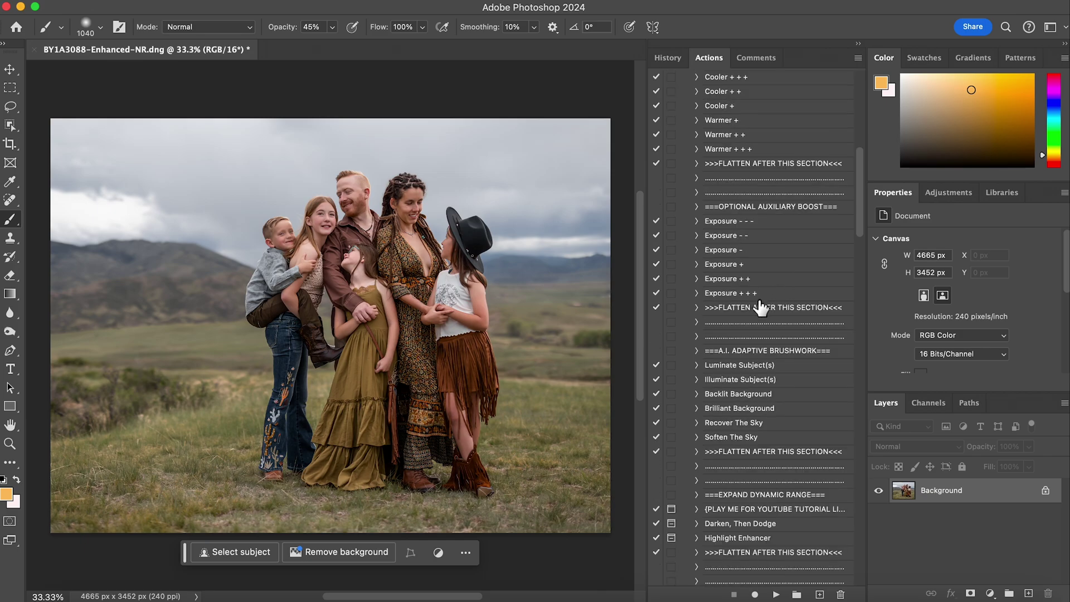
{"action": "left_click", "coordinate": [748, 367]}
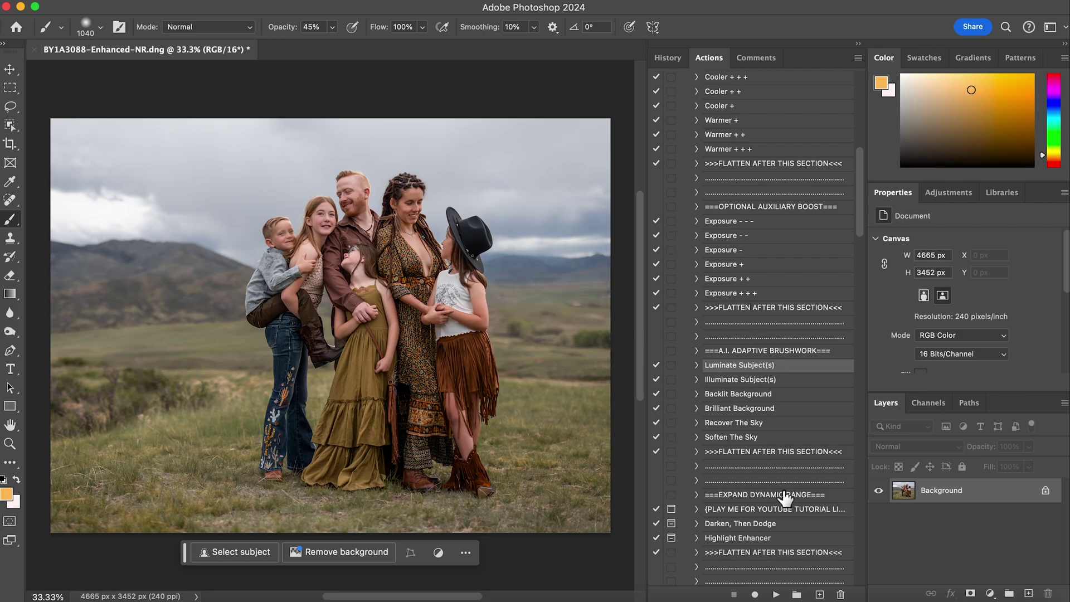
{"action": "left_click", "coordinate": [776, 595]}
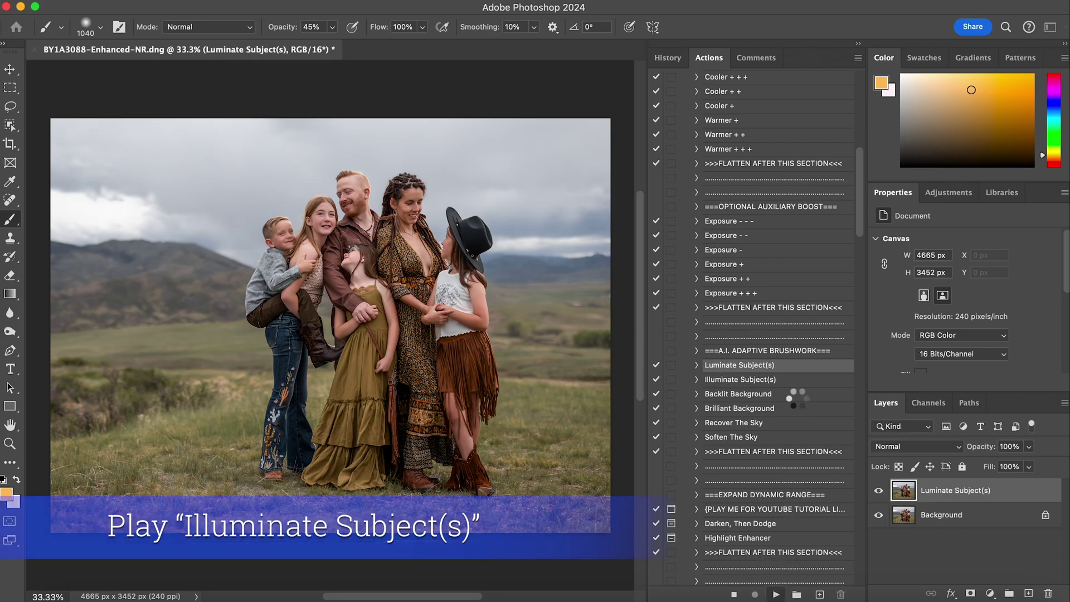
{"action": "left_click", "coordinate": [1029, 446]}
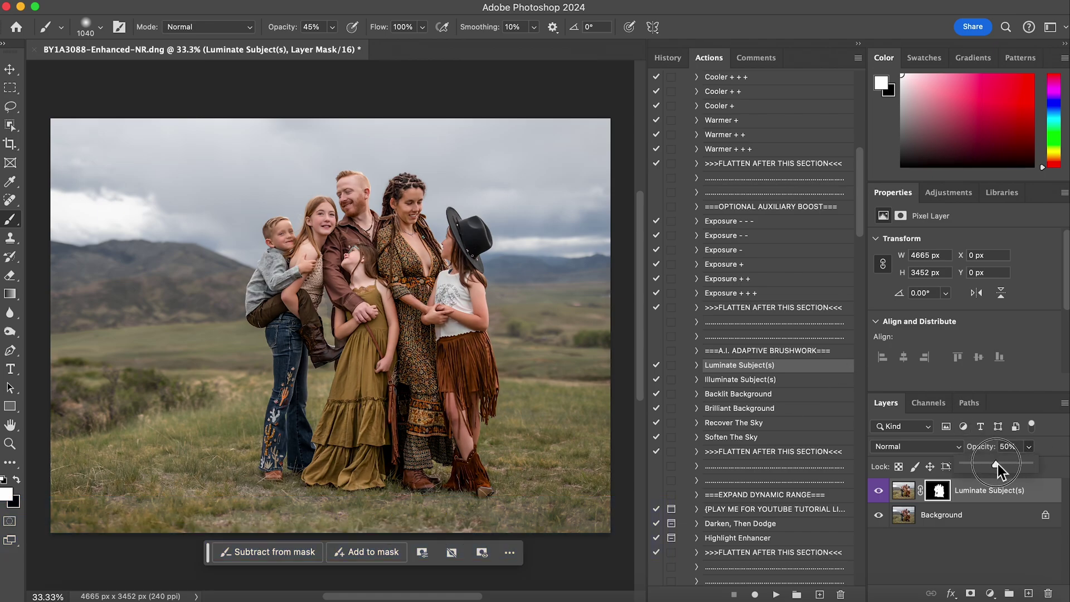
{"action": "left_click", "coordinate": [879, 491]}
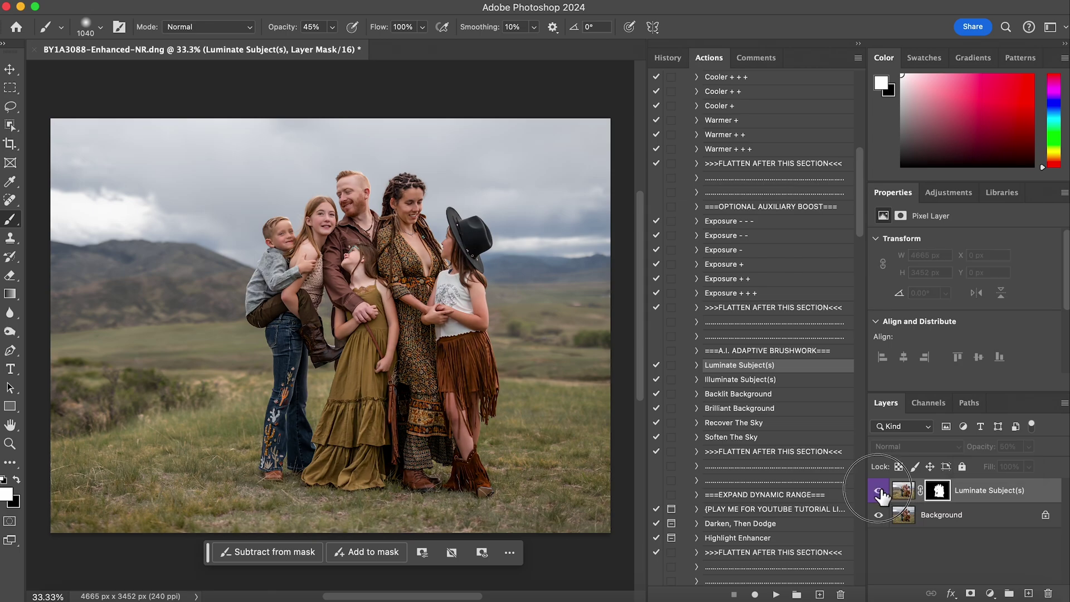
{"action": "left_click", "coordinate": [879, 490]}
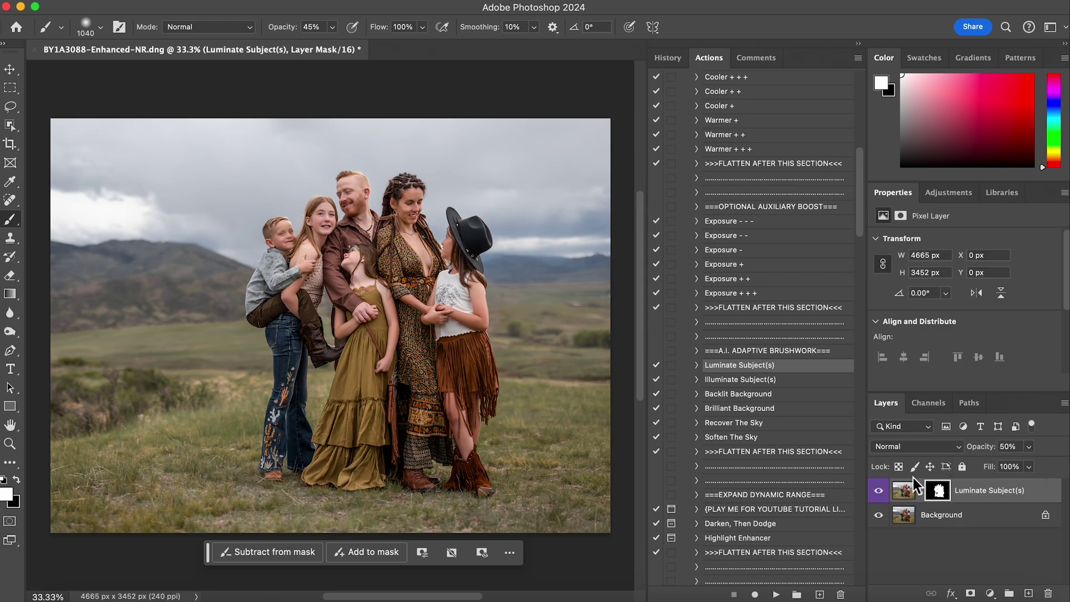
{"action": "left_click", "coordinate": [778, 452]}
{"action": "left_click", "coordinate": [776, 595]}
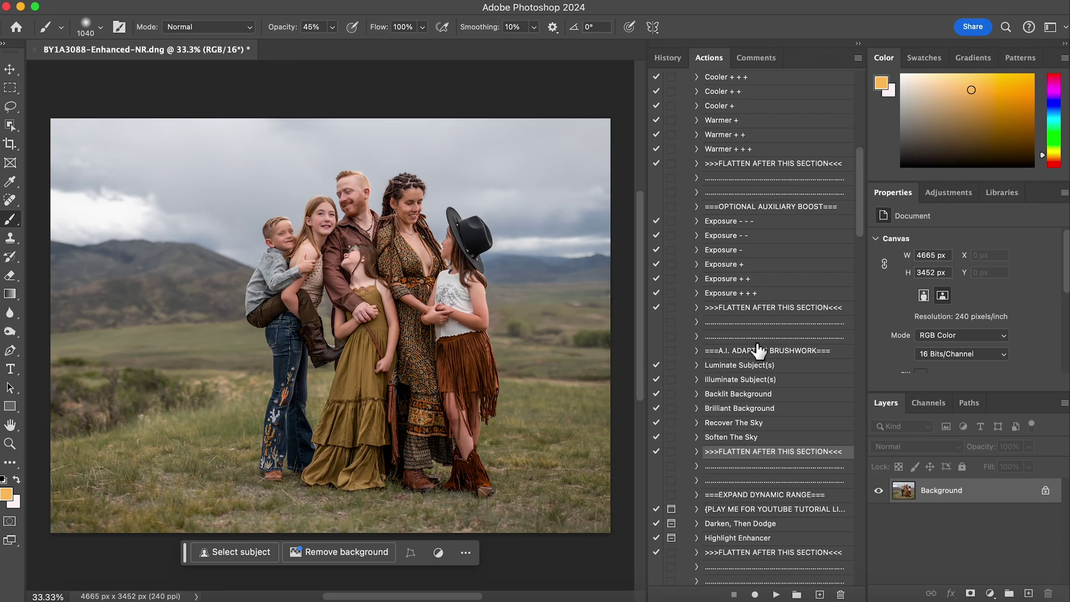
Play the Backlit Background action with its layer at 55% opacity, and flatten the image.
{"action": "left_click", "coordinate": [725, 395]}
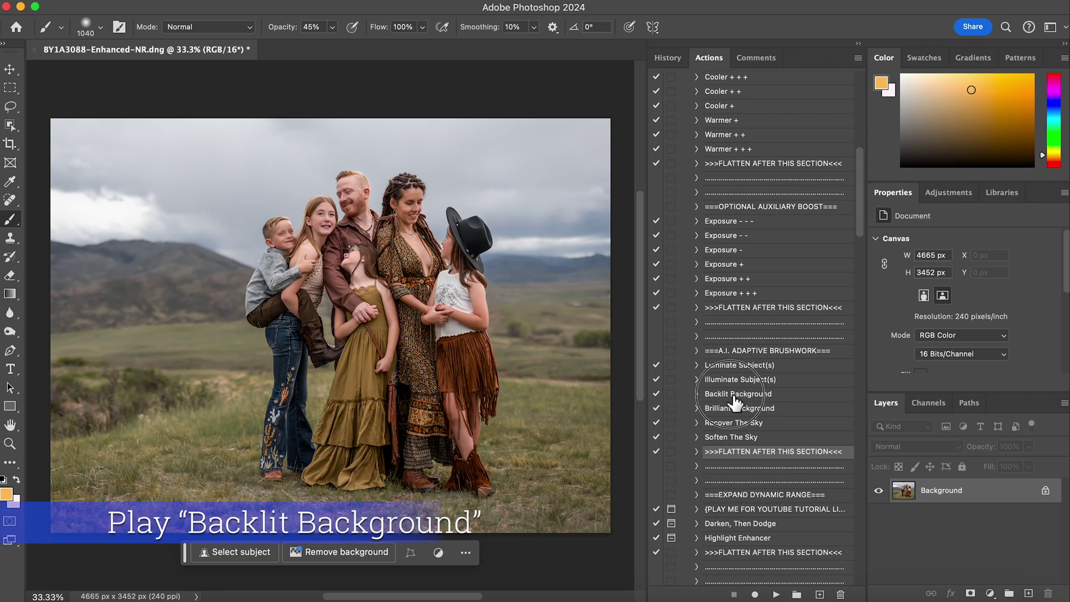
{"action": "left_click", "coordinate": [776, 595]}
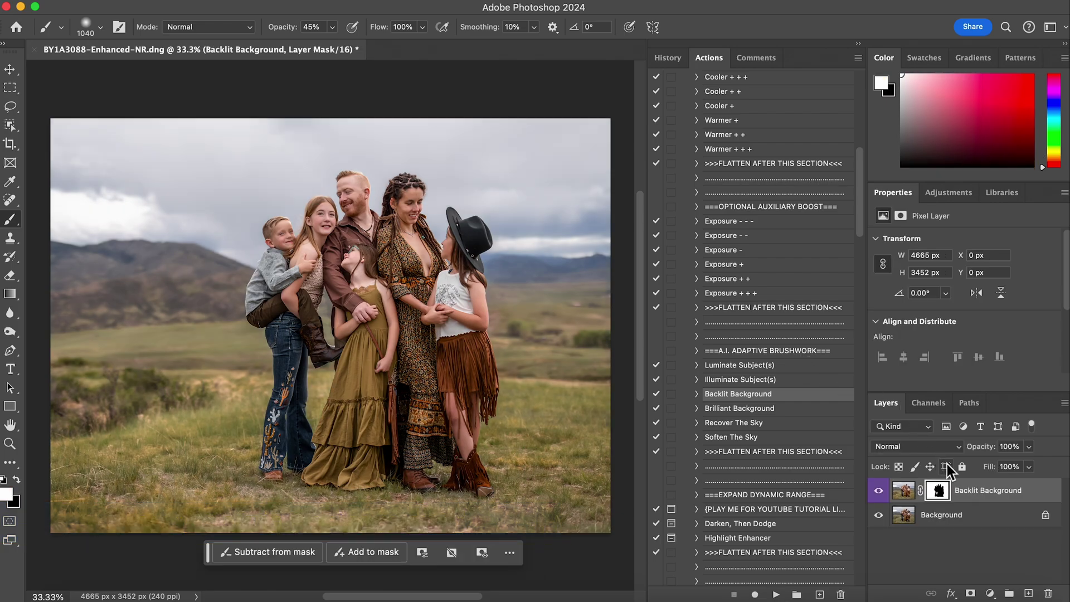
{"action": "left_click", "coordinate": [1029, 467]}
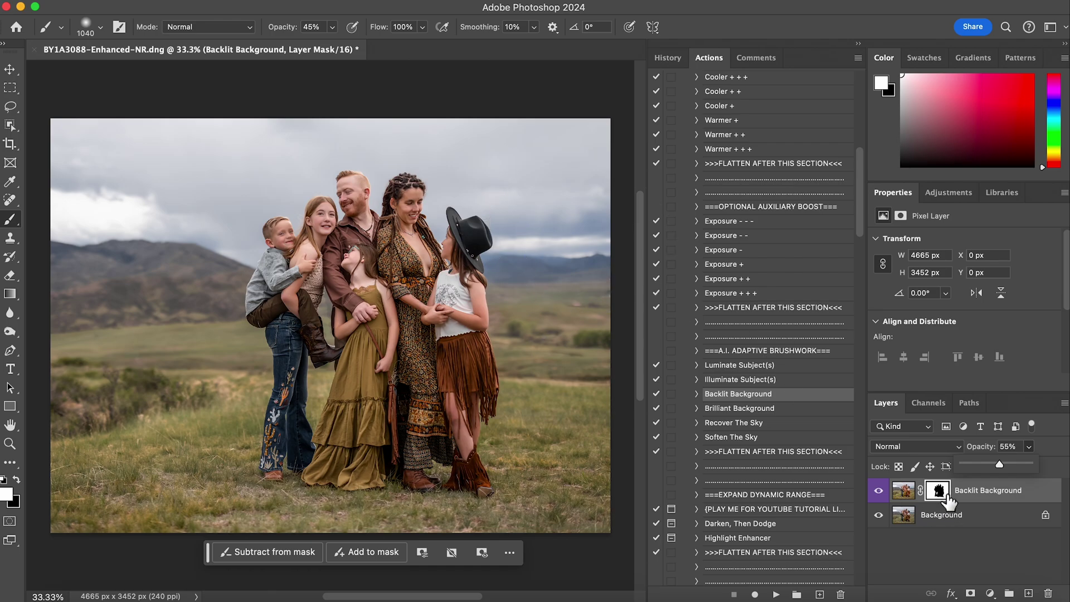
{"action": "left_click", "coordinate": [809, 452]}
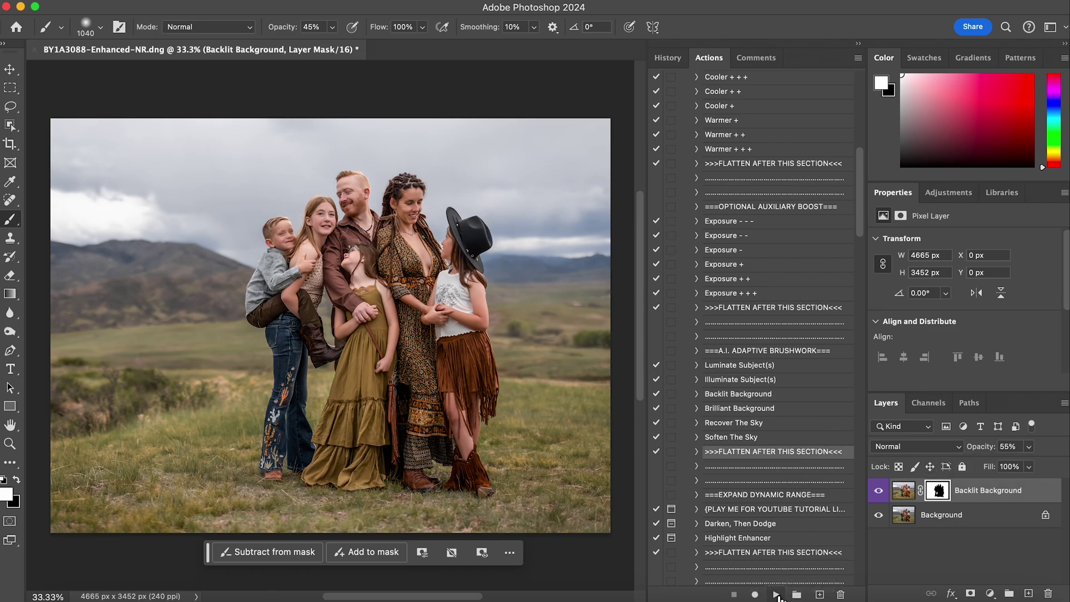
{"action": "left_click", "coordinate": [776, 595]}
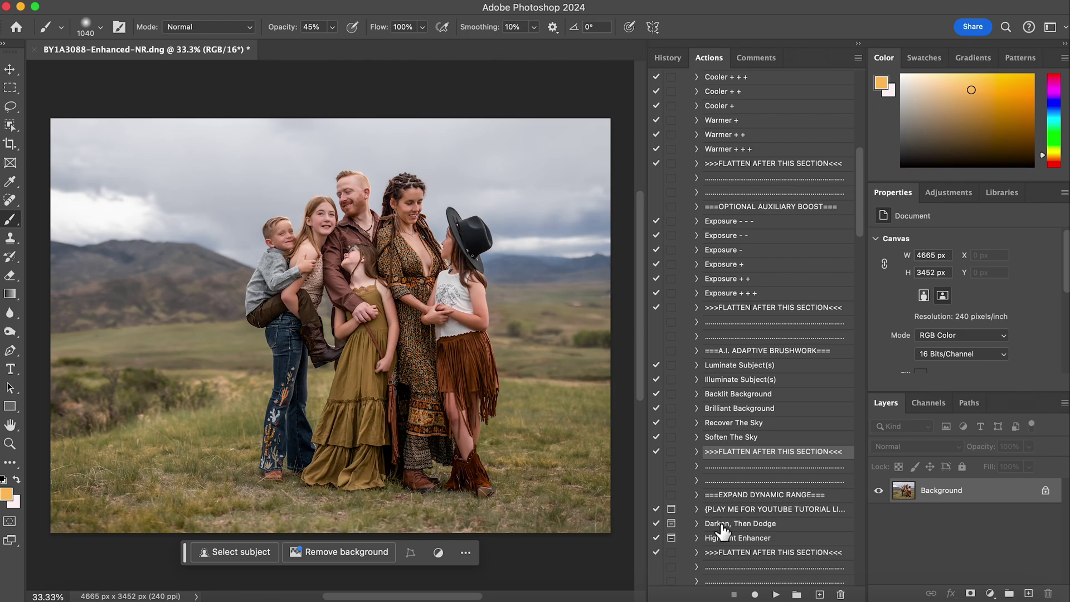
Play the Darken, Then Dodge action from the Expand Dynamic Range section and continue through its messages.
{"action": "left_click", "coordinate": [769, 525]}
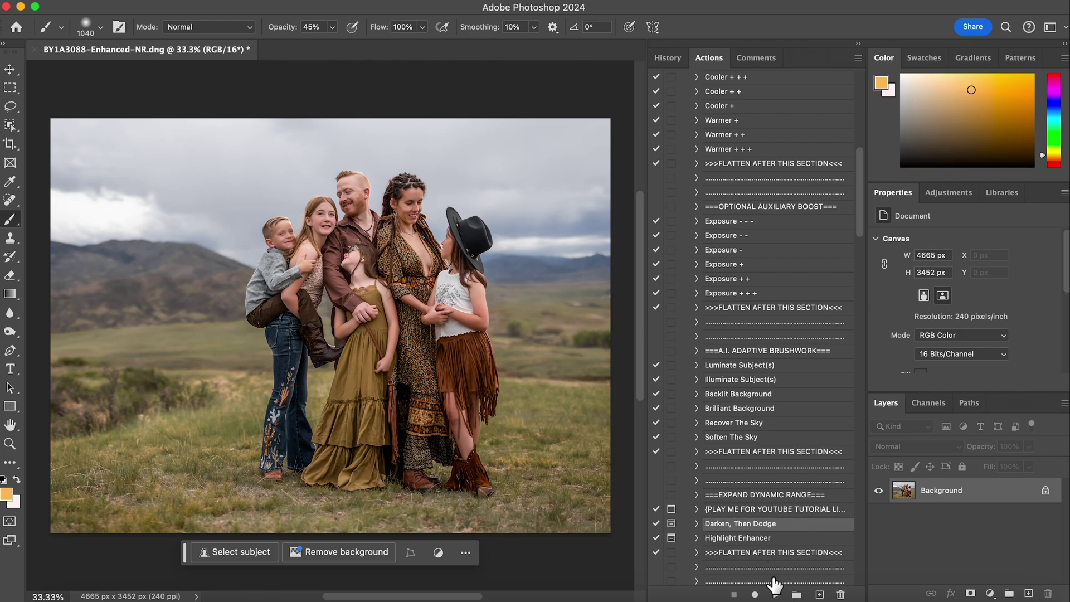
{"action": "left_click", "coordinate": [776, 595]}
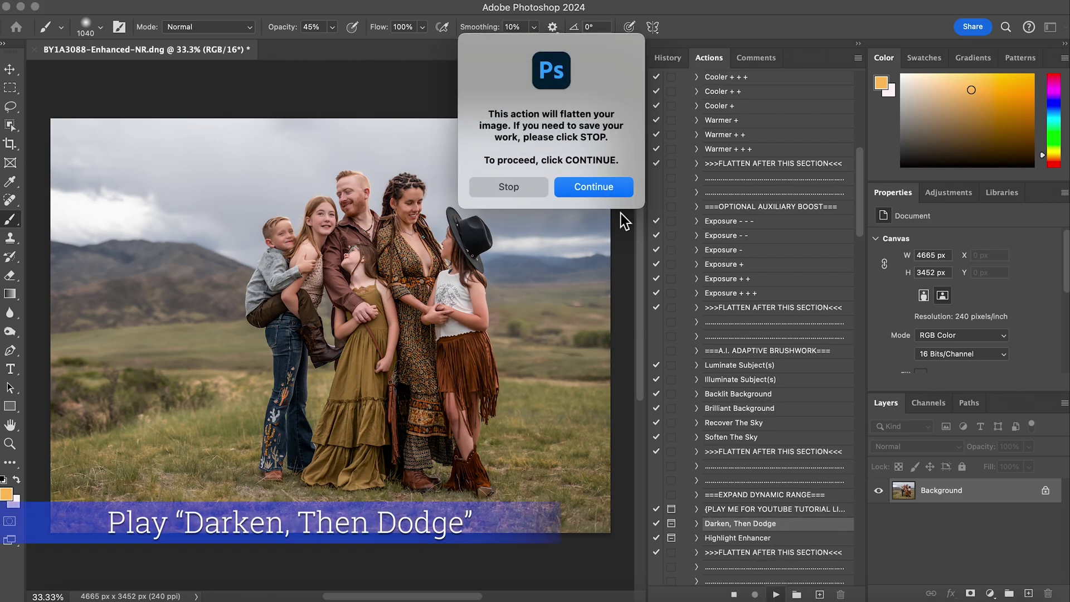
{"action": "left_click", "coordinate": [608, 189]}
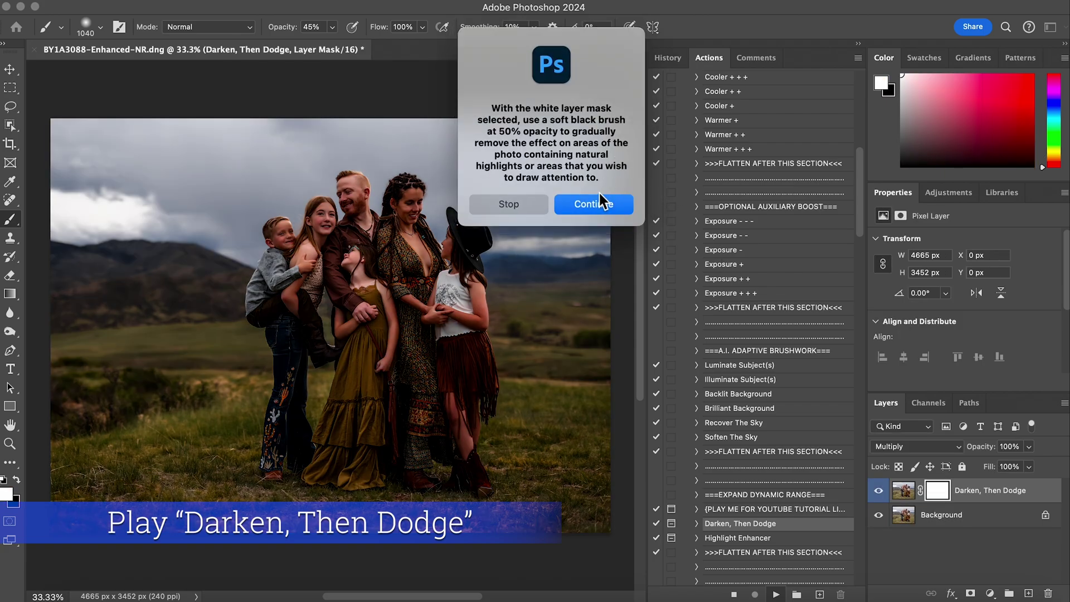
{"action": "left_click", "coordinate": [598, 208]}
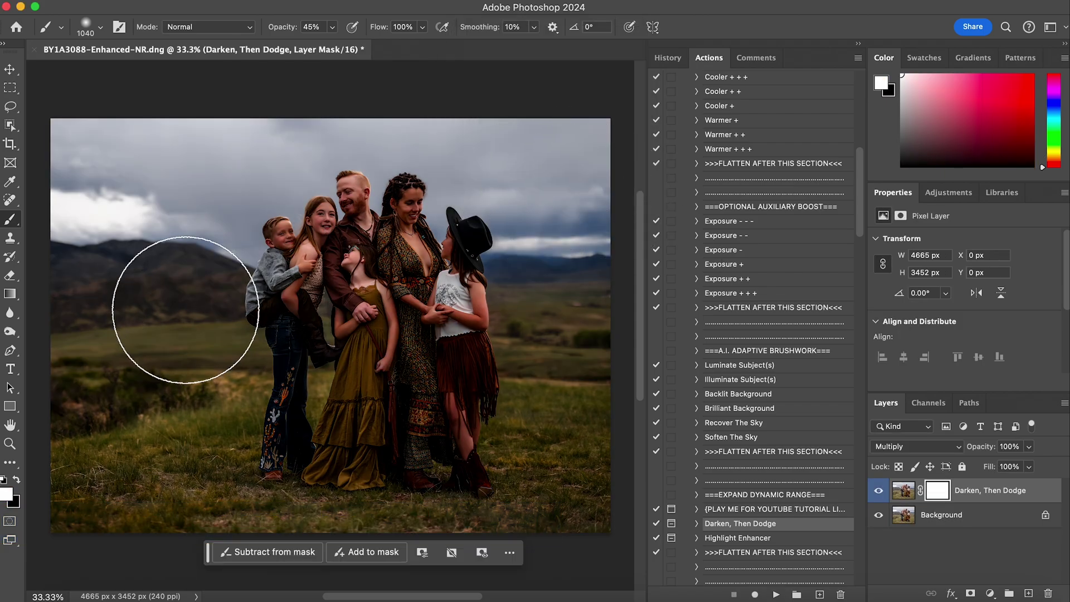
Make black the foreground colour and set the soft brush to 40% opacity and a size of 268 px.
{"action": "left_click", "coordinate": [16, 480]}
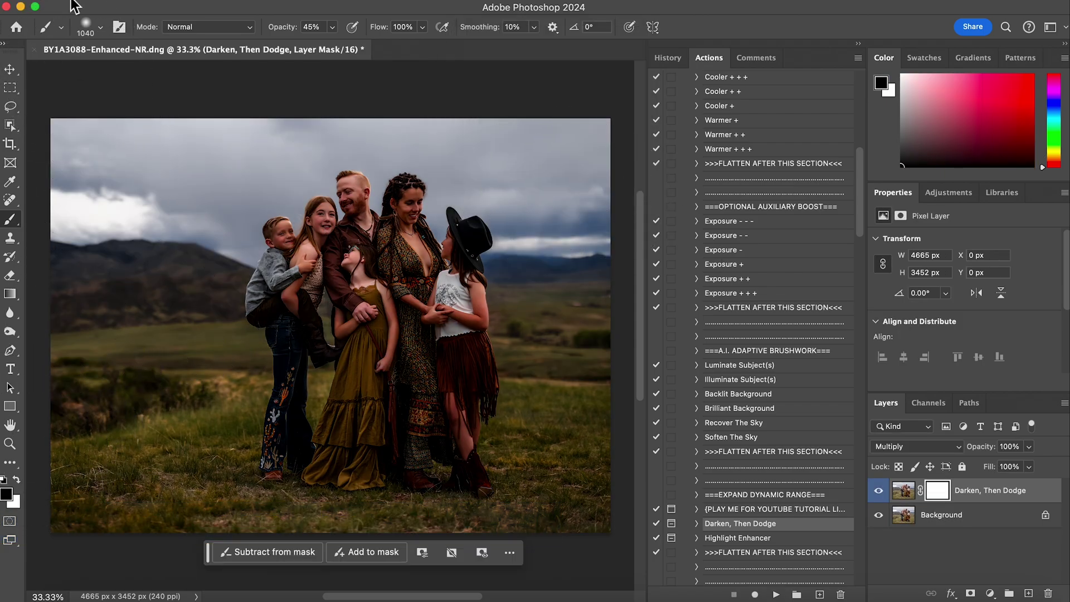
{"action": "left_click", "coordinate": [93, 27]}
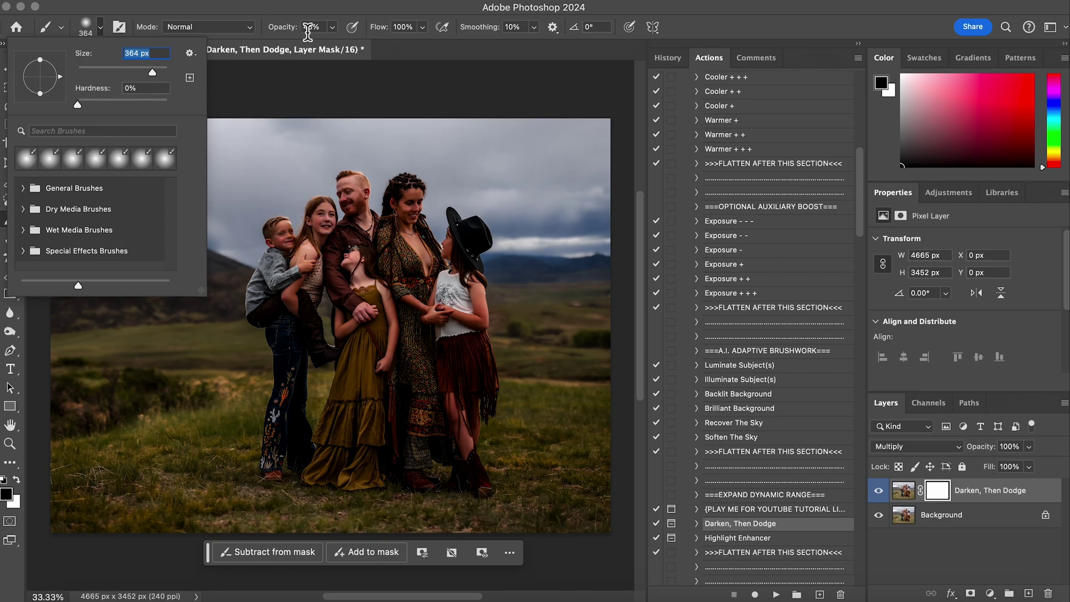
{"action": "left_click", "coordinate": [333, 28]}
{"action": "left_click", "coordinate": [333, 28]}
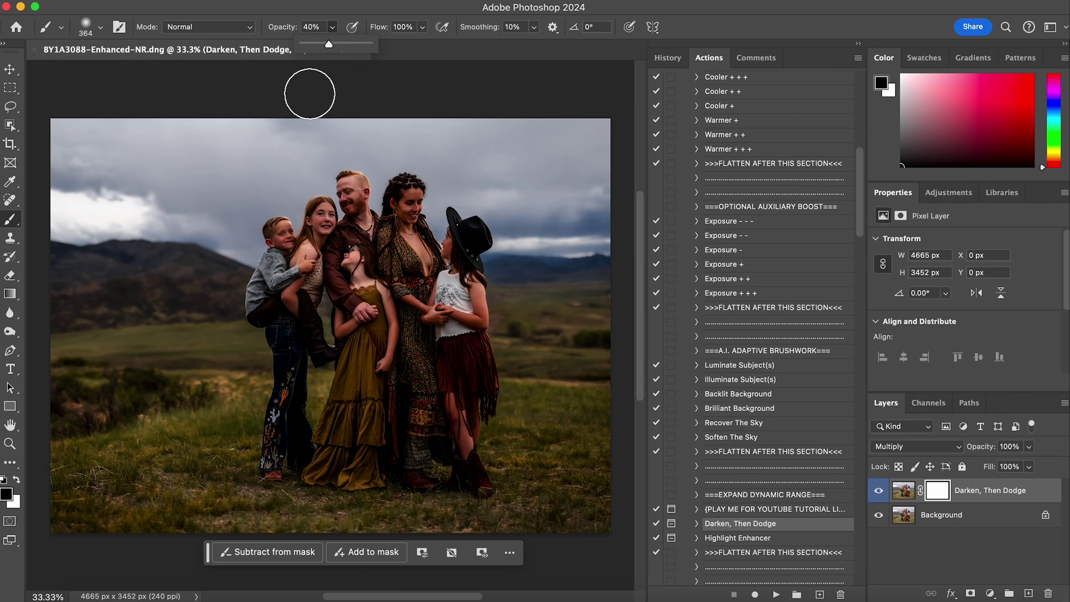
{"action": "left_click", "coordinate": [101, 27]}
{"action": "left_click_drag", "start_coordinate": [153, 73], "coordinate": [148, 73]}
Paint black on the Darken, Then Dodge mask over the parents and the girls to lift the darkening from them.
{"action": "left_click", "coordinate": [346, 186]}
{"action": "mouse_move", "coordinate": [346, 186]}
{"action": "left_mouse_down"}
{"action": "mouse_move", "coordinate": [353, 227]}
{"action": "mouse_move", "coordinate": [352, 197]}
{"action": "mouse_move", "coordinate": [371, 242]}
{"action": "mouse_move", "coordinate": [331, 233]}
{"action": "mouse_move", "coordinate": [333, 210]}
{"action": "mouse_move", "coordinate": [297, 286]}
{"action": "mouse_move", "coordinate": [315, 328]}
{"action": "mouse_move", "coordinate": [256, 324]}
{"action": "mouse_move", "coordinate": [290, 259]}
{"action": "mouse_move", "coordinate": [290, 234]}
{"action": "mouse_move", "coordinate": [281, 234]}
{"action": "mouse_move", "coordinate": [296, 259]}
{"action": "mouse_move", "coordinate": [323, 254]}
{"action": "mouse_move", "coordinate": [333, 219]}
{"action": "mouse_move", "coordinate": [320, 251]}
{"action": "mouse_move", "coordinate": [357, 264]}
{"action": "mouse_move", "coordinate": [373, 250]}
{"action": "mouse_move", "coordinate": [358, 191]}
{"action": "mouse_move", "coordinate": [343, 280]}
{"action": "mouse_move", "coordinate": [364, 314]}
{"action": "mouse_move", "coordinate": [348, 338]}
{"action": "mouse_move", "coordinate": [377, 310]}
{"action": "mouse_move", "coordinate": [364, 475]}
{"action": "mouse_move", "coordinate": [340, 463]}
{"action": "mouse_move", "coordinate": [364, 357]}
{"action": "left_mouse_up"}
{"action": "mouse_move", "coordinate": [404, 269]}
{"action": "left_mouse_down"}
{"action": "mouse_move", "coordinate": [425, 390]}
{"action": "mouse_move", "coordinate": [418, 454]}
{"action": "mouse_move", "coordinate": [446, 401]}
{"action": "mouse_move", "coordinate": [476, 457]}
{"action": "mouse_move", "coordinate": [459, 342]}
{"action": "mouse_move", "coordinate": [470, 354]}
{"action": "mouse_move", "coordinate": [453, 327]}
{"action": "left_mouse_up"}
{"action": "mouse_move", "coordinate": [414, 203]}
{"action": "left_mouse_down"}
{"action": "mouse_move", "coordinate": [401, 210]}
{"action": "mouse_move", "coordinate": [411, 253]}
{"action": "mouse_move", "coordinate": [415, 203]}
{"action": "mouse_move", "coordinate": [404, 192]}
{"action": "mouse_move", "coordinate": [403, 237]}
{"action": "mouse_move", "coordinate": [442, 258]}
{"action": "mouse_move", "coordinate": [466, 246]}
{"action": "mouse_move", "coordinate": [450, 287]}
{"action": "mouse_move", "coordinate": [433, 294]}
{"action": "left_mouse_up"}
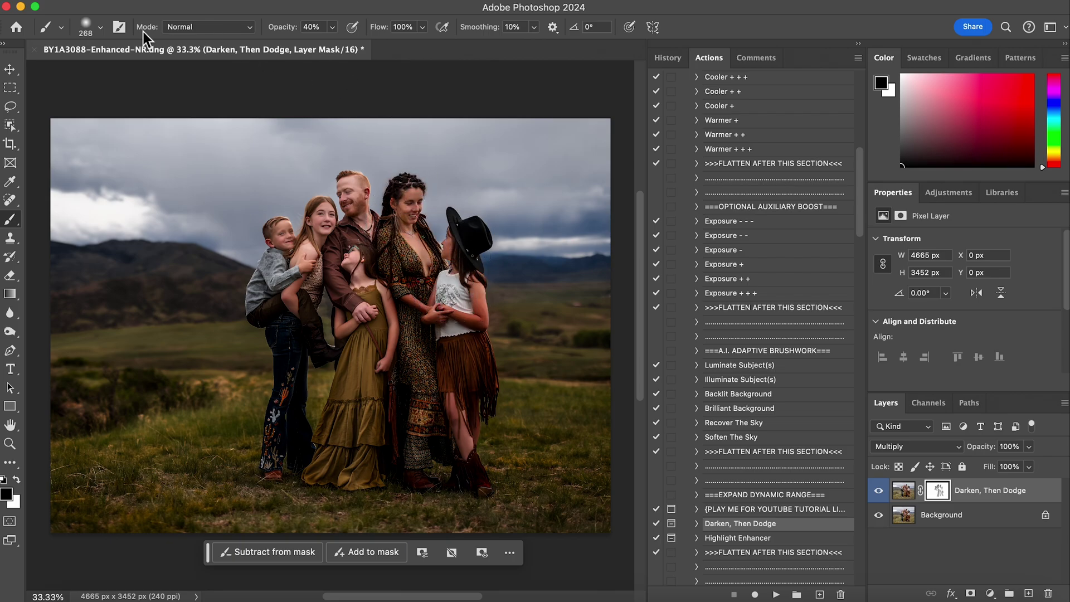
Reduce the brush to 134 px and paint the mask over the family's hands, faces, jeans, dress, fringed skirt and boots.
{"action": "left_click", "coordinate": [101, 28]}
{"action": "left_click_drag", "start_coordinate": [138, 68], "coordinate": [133, 71]}
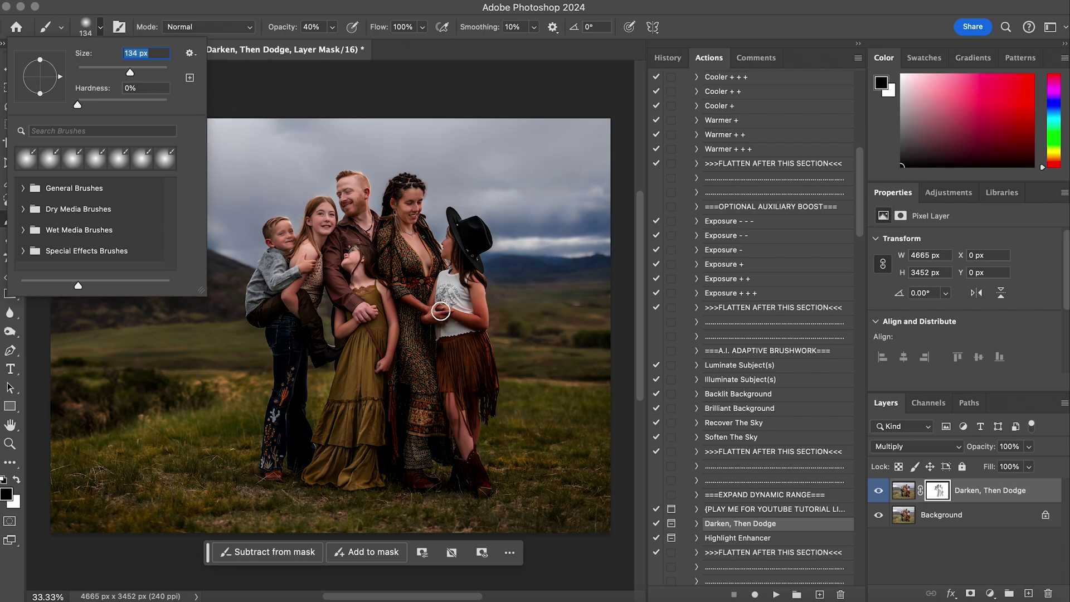
{"action": "left_click", "coordinate": [440, 317]}
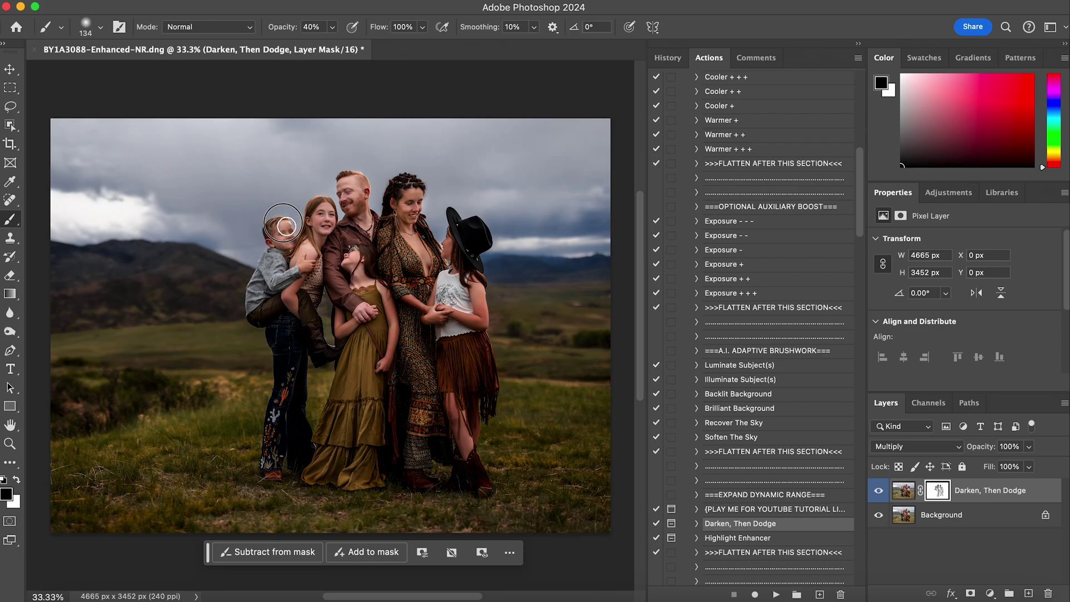
{"action": "mouse_move", "coordinate": [276, 335]}
{"action": "left_mouse_down"}
{"action": "mouse_move", "coordinate": [277, 344]}
{"action": "mouse_move", "coordinate": [292, 322]}
{"action": "mouse_move", "coordinate": [287, 366]}
{"action": "mouse_move", "coordinate": [305, 473]}
{"action": "mouse_move", "coordinate": [291, 396]}
{"action": "mouse_move", "coordinate": [307, 333]}
{"action": "mouse_move", "coordinate": [342, 390]}
{"action": "mouse_move", "coordinate": [320, 427]}
{"action": "mouse_move", "coordinate": [373, 443]}
{"action": "left_mouse_up"}
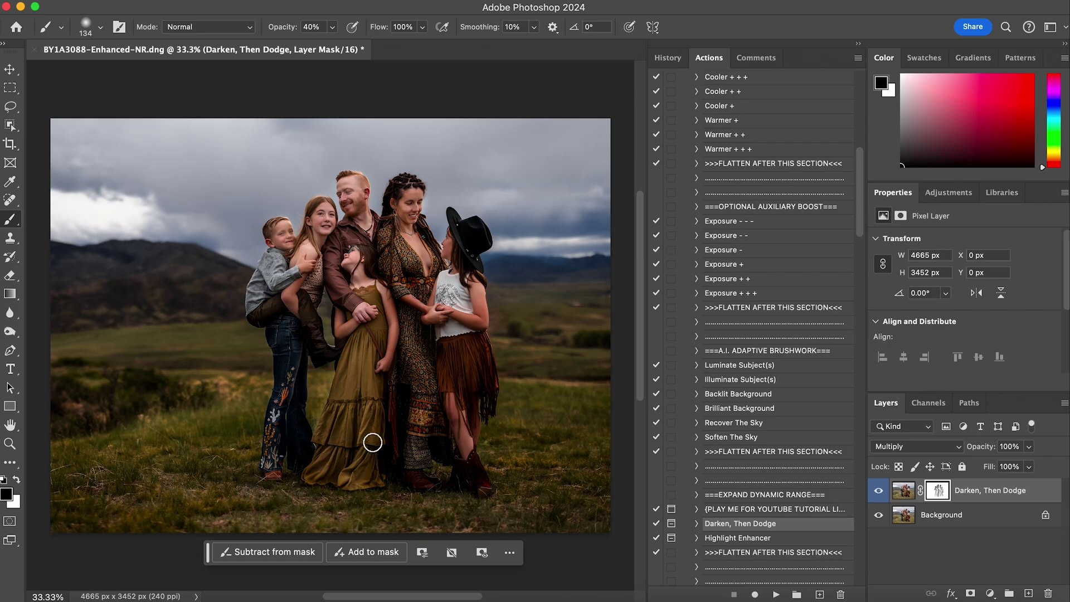
{"action": "mouse_move", "coordinate": [349, 485]}
{"action": "left_mouse_down"}
{"action": "mouse_move", "coordinate": [371, 459]}
{"action": "mouse_move", "coordinate": [382, 325]}
{"action": "mouse_move", "coordinate": [365, 294]}
{"action": "left_mouse_up"}
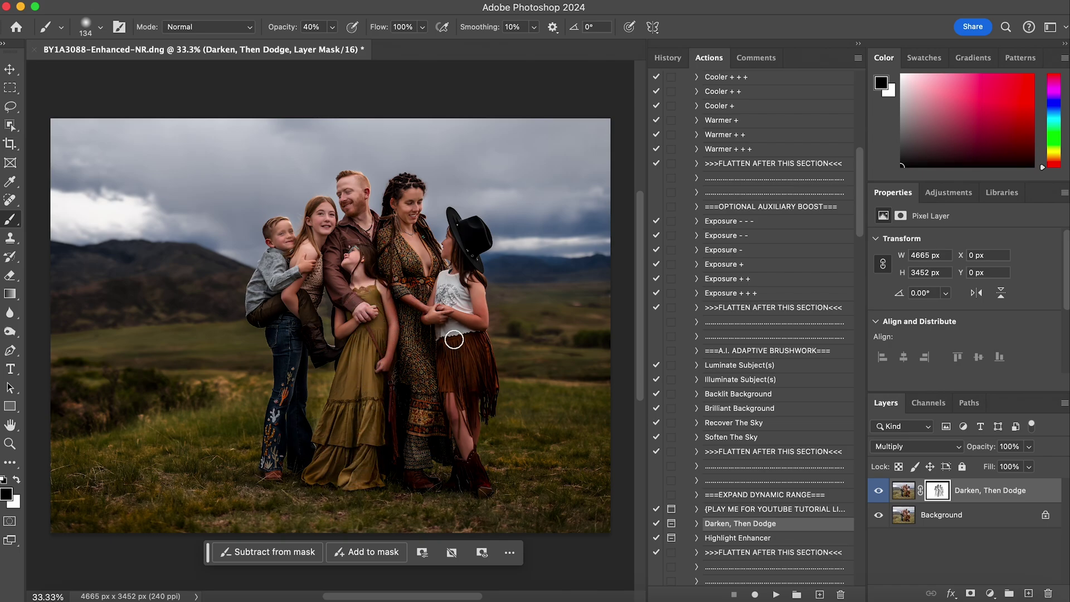
{"action": "left_click_drag", "start_coordinate": [434, 323], "coordinate": [451, 253]}
{"action": "mouse_move", "coordinate": [480, 483]}
{"action": "left_mouse_down"}
{"action": "mouse_move", "coordinate": [455, 393]}
{"action": "mouse_move", "coordinate": [478, 407]}
{"action": "mouse_move", "coordinate": [477, 382]}
{"action": "left_mouse_up"}
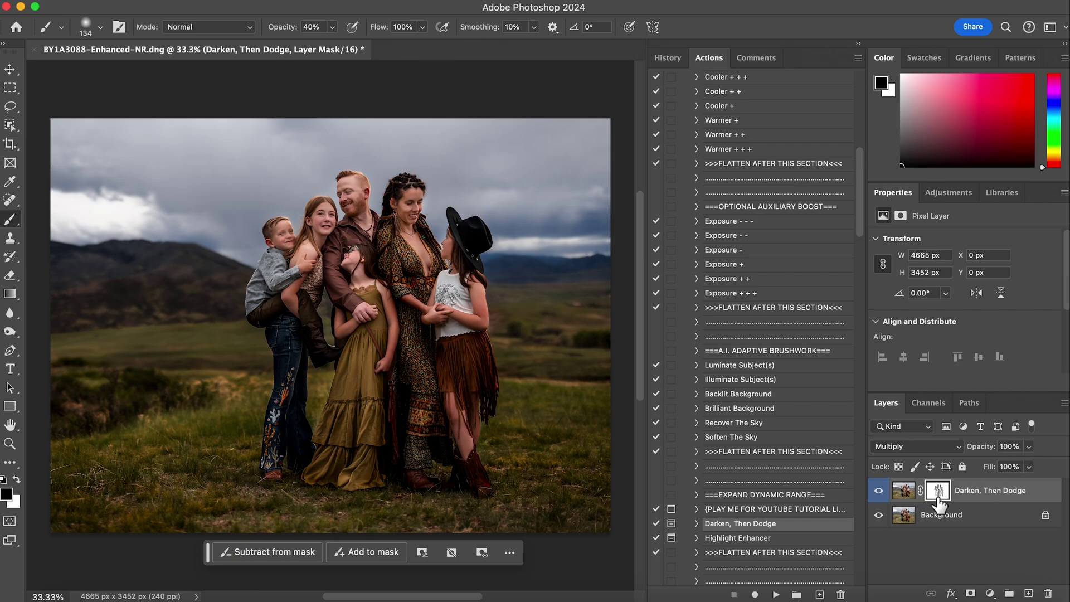
Set the Darken, Then Dodge layer's opacity to 68% and flatten the image with the section's flatten action.
{"action": "left_click", "coordinate": [1029, 448]}
{"action": "left_click_drag", "start_coordinate": [1031, 461], "coordinate": [1005, 463]}
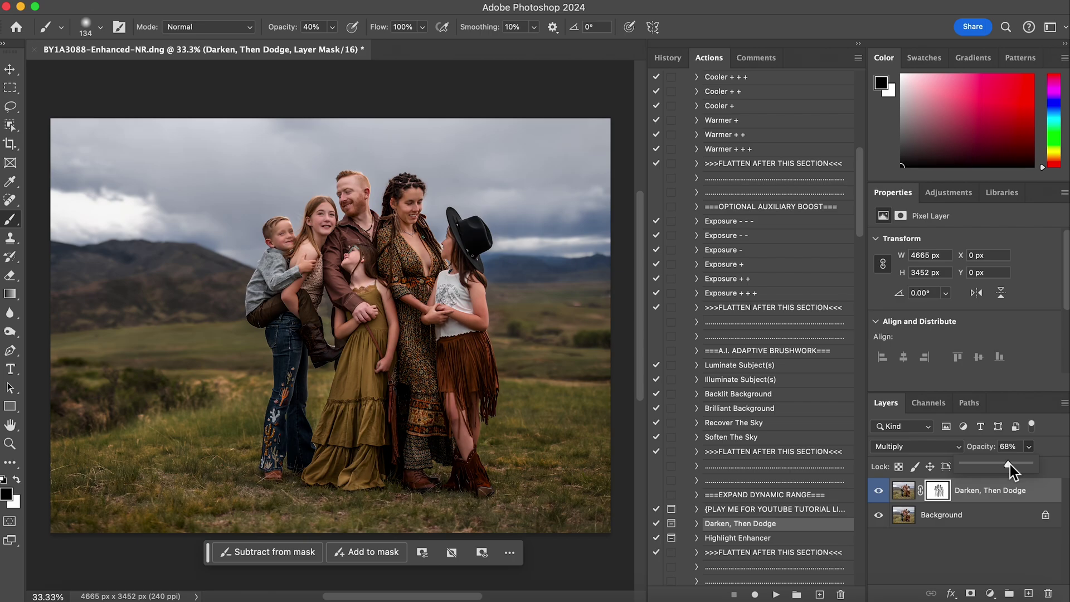
{"action": "left_click", "coordinate": [883, 492]}
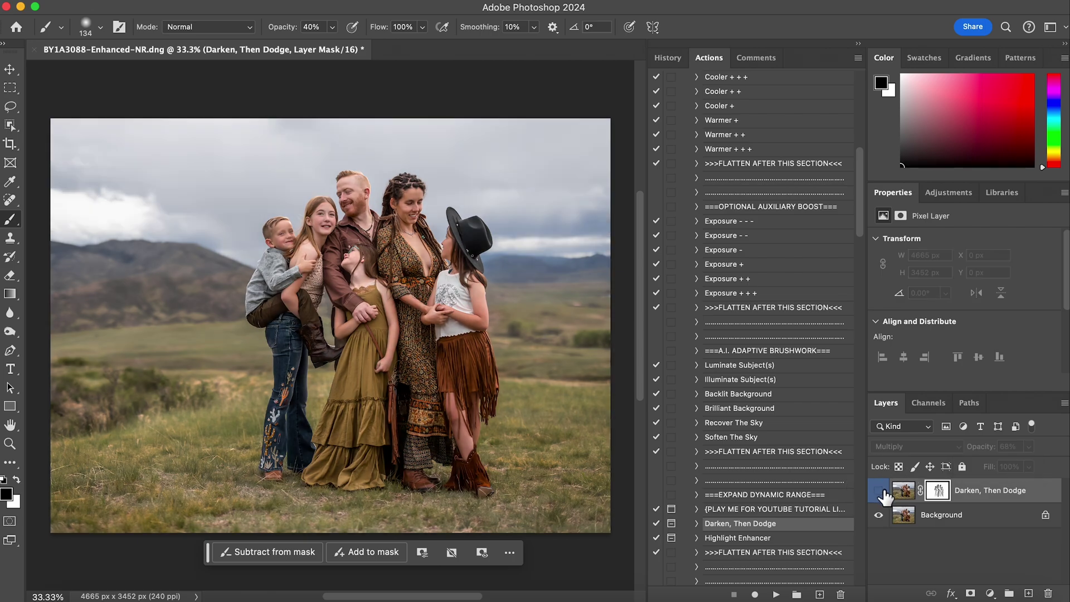
{"action": "left_click", "coordinate": [880, 491]}
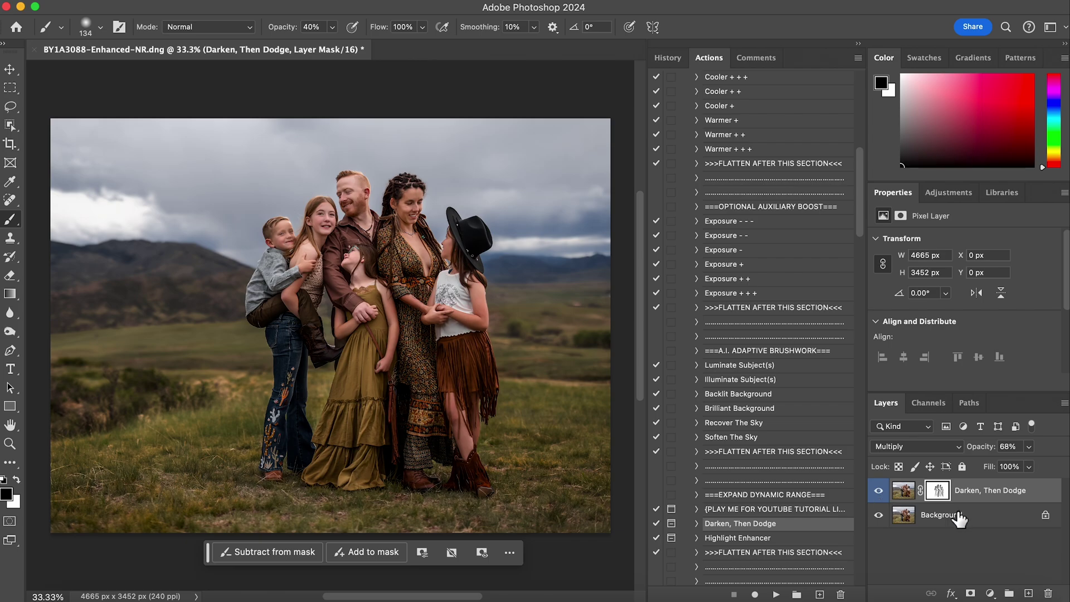
{"action": "left_click", "coordinate": [808, 453]}
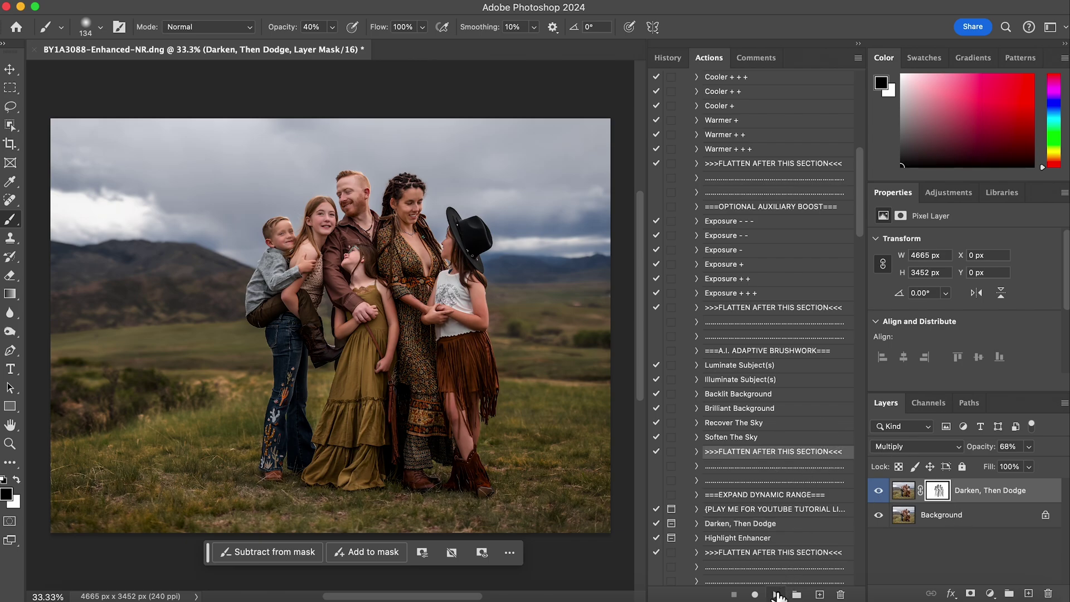
{"action": "left_click", "coordinate": [777, 595]}
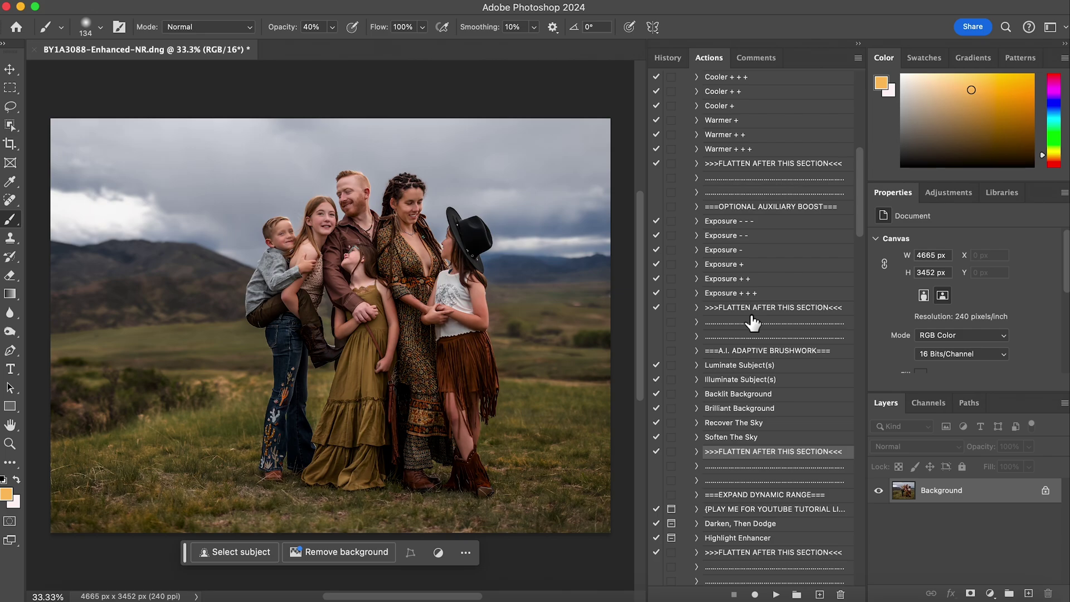
Play the Prohibit The Purples action from the Color Cast Correctors section.
{"action": "scroll", "coordinate": [748, 383], "scroll_direction": "down", "scroll_amount": 5}
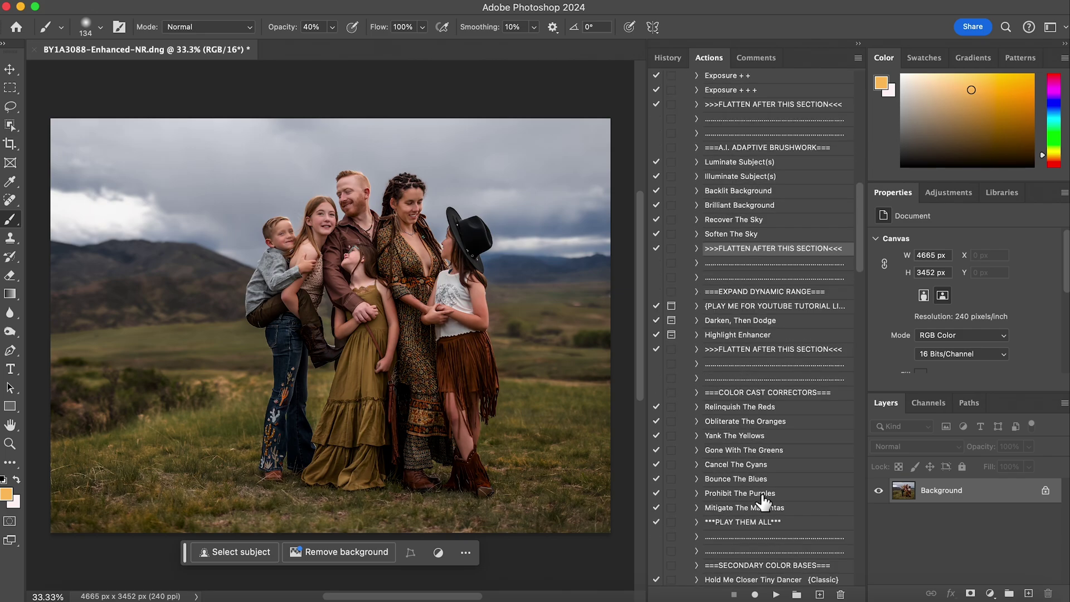
{"action": "left_click", "coordinate": [752, 494]}
{"action": "left_click", "coordinate": [780, 592]}
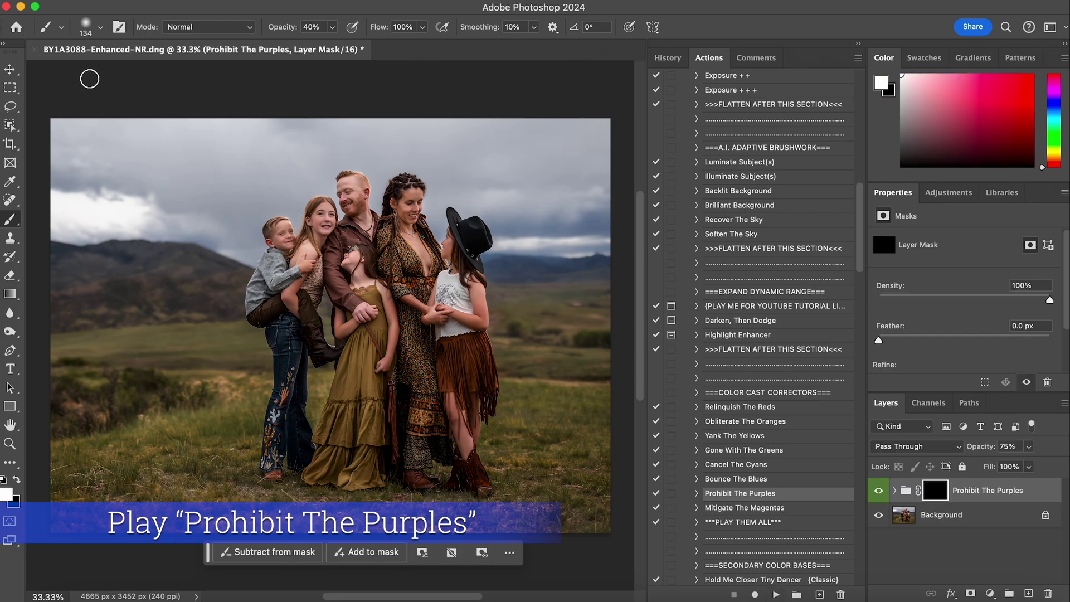
Set the soft brush to 100% opacity and a size of 2120 px.
{"action": "left_click", "coordinate": [89, 33]}
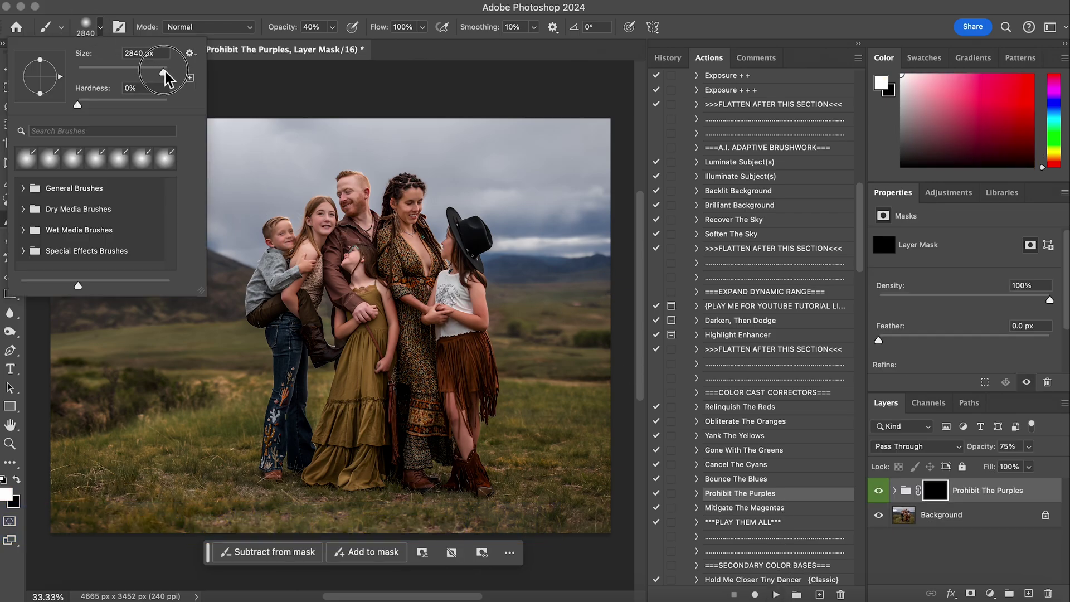
{"action": "left_click", "coordinate": [332, 27]}
{"action": "left_click_drag", "start_coordinate": [334, 49], "coordinate": [437, 58]}
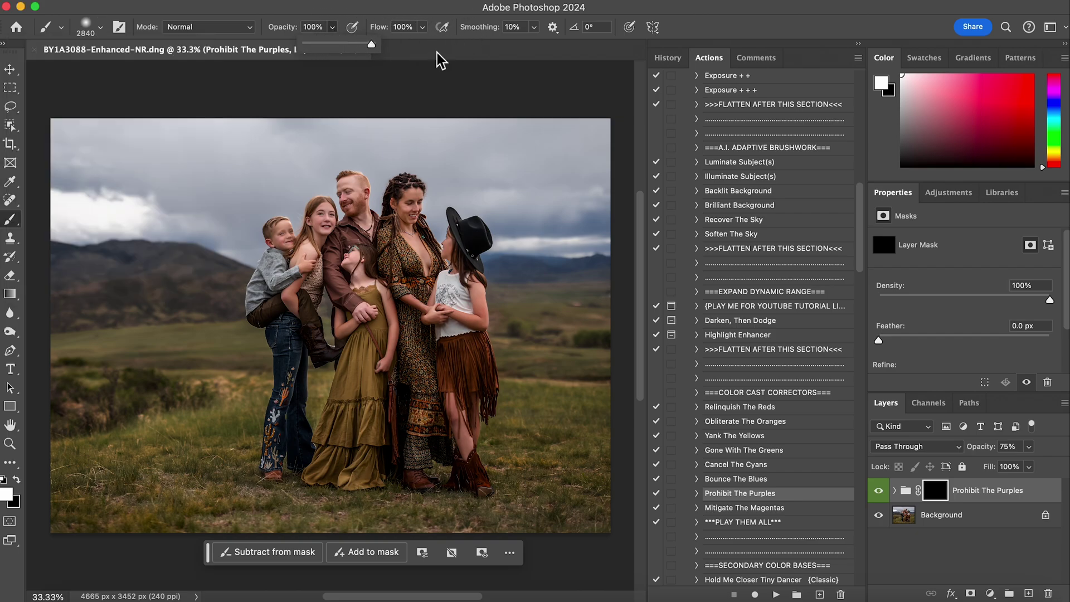
{"action": "left_click", "coordinate": [96, 33]}
{"action": "left_click_drag", "start_coordinate": [163, 71], "coordinate": [158, 71]}
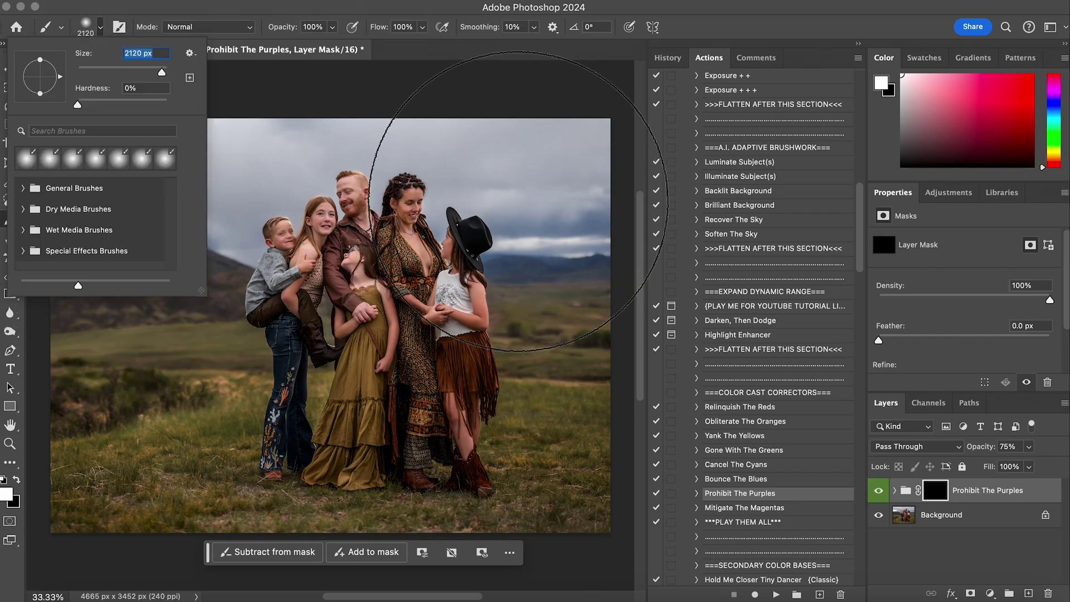
Paint white on the Prohibit The Purples mask across the sky and flatten the image.
{"action": "left_click", "coordinate": [416, 217]}
{"action": "mouse_move", "coordinate": [415, 216]}
{"action": "left_mouse_down"}
{"action": "mouse_move", "coordinate": [24, 134]}
{"action": "mouse_move", "coordinate": [346, 131]}
{"action": "mouse_move", "coordinate": [607, 156]}
{"action": "mouse_move", "coordinate": [465, 195]}
{"action": "left_mouse_up"}
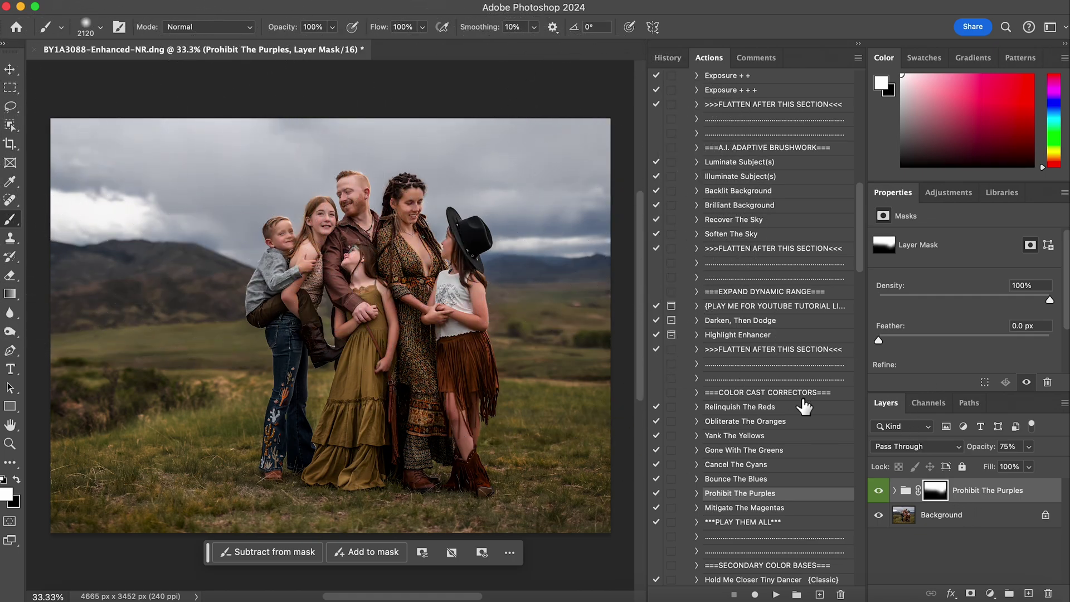
{"action": "left_click", "coordinate": [761, 350]}
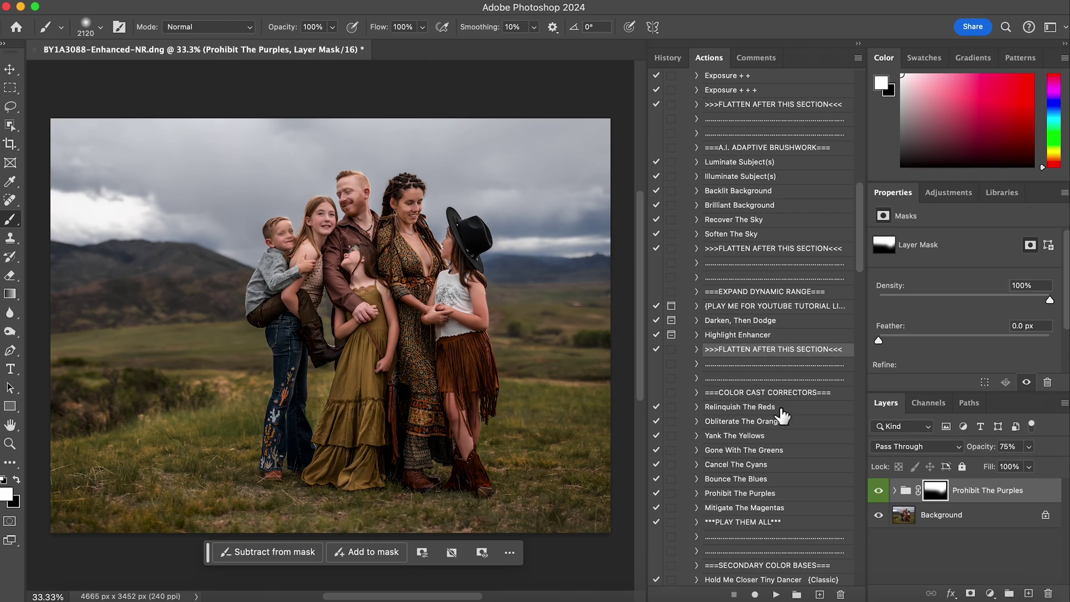
{"action": "left_click", "coordinate": [776, 594]}
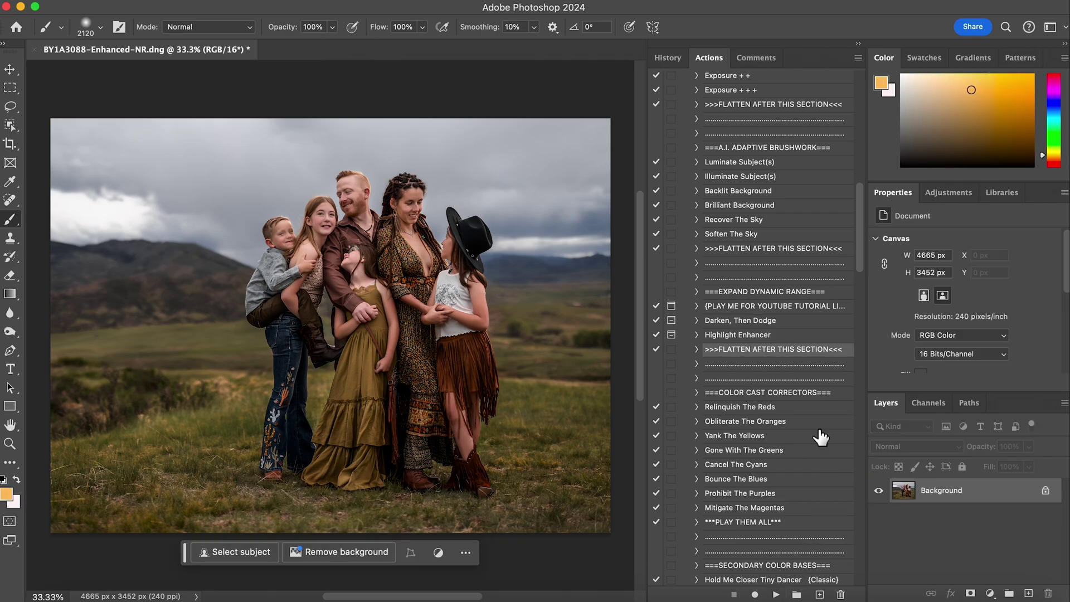
Play Bounce The Blues, brushing its effect into the sky behind the parents, and flatten the image.
{"action": "left_click", "coordinate": [753, 480]}
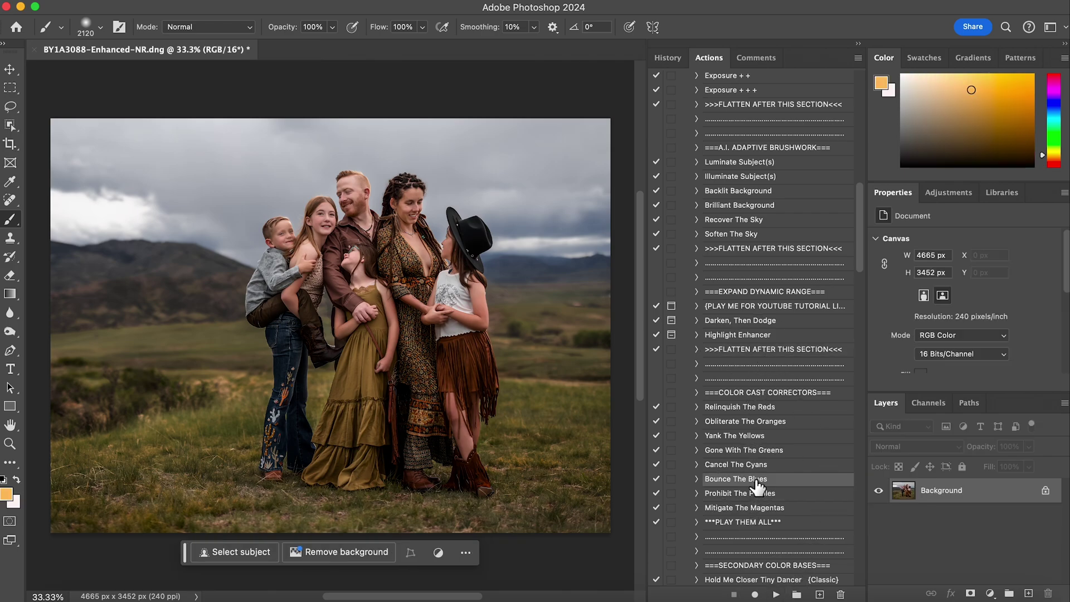
{"action": "left_click", "coordinate": [776, 594]}
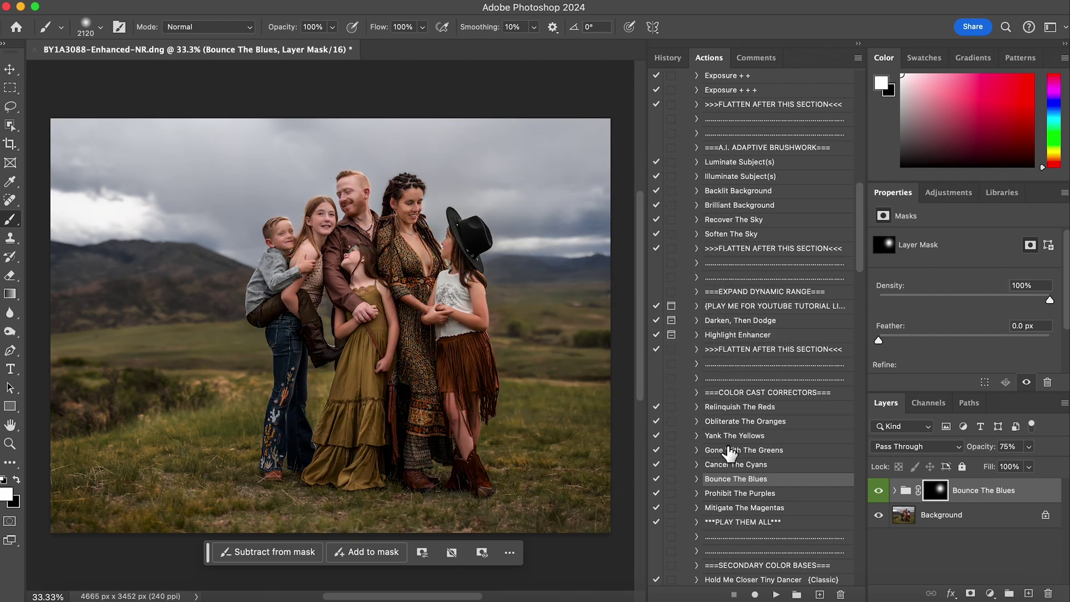
{"action": "left_click", "coordinate": [762, 352]}
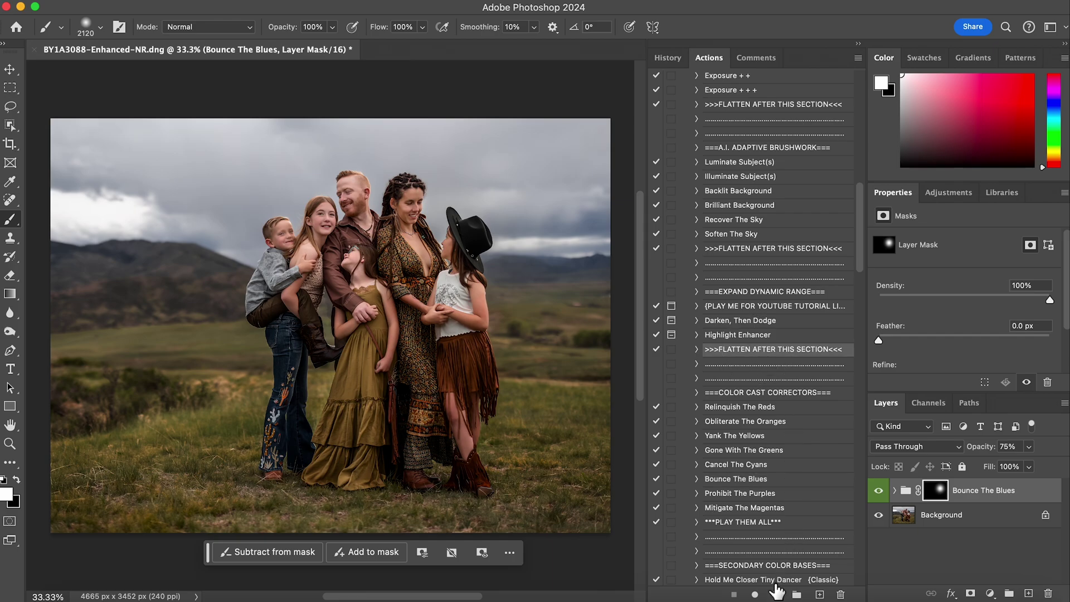
{"action": "left_click", "coordinate": [777, 595]}
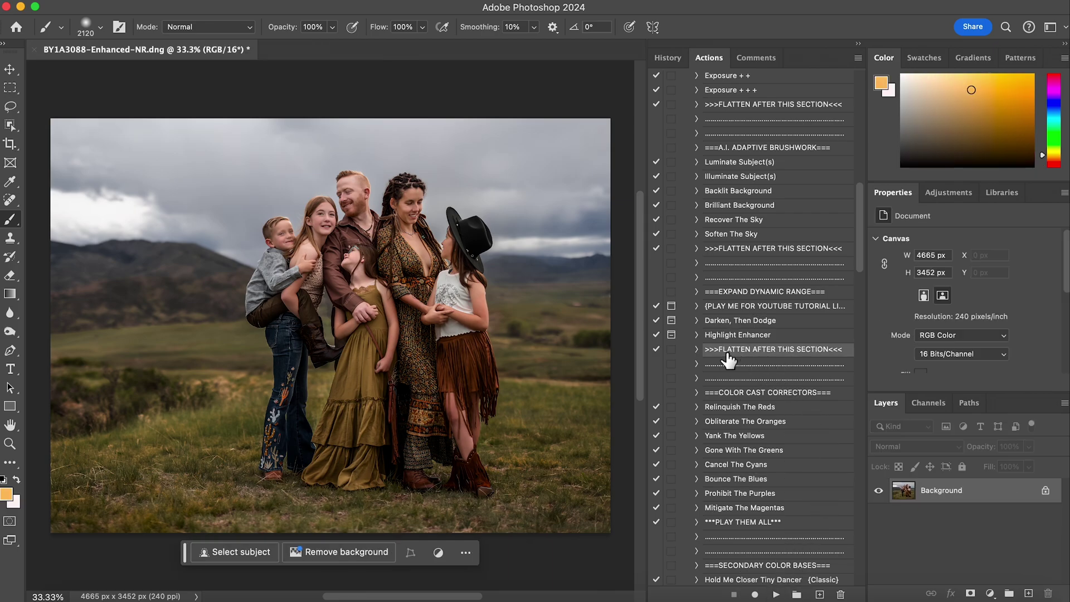
Play the I Want Love {Dusty Muted Film} action from the Artistic Color Grading section.
{"action": "scroll", "coordinate": [725, 363], "scroll_direction": "down", "scroll_amount": 10}
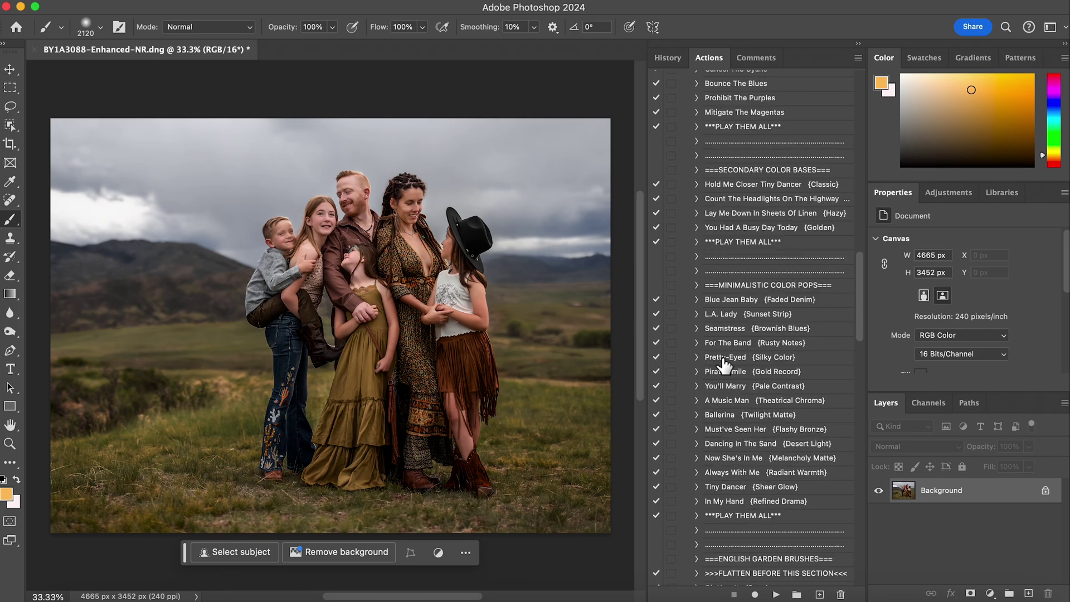
{"action": "scroll", "coordinate": [753, 351], "scroll_direction": "down", "scroll_amount": 5}
{"action": "scroll", "coordinate": [754, 351], "scroll_direction": "down", "scroll_amount": 7}
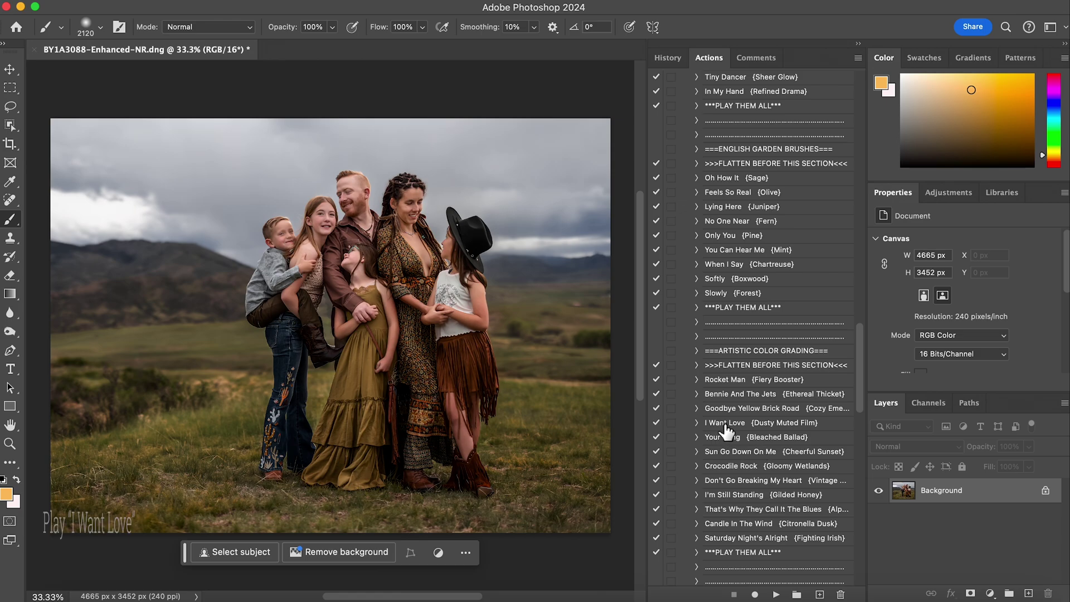
{"action": "left_click", "coordinate": [756, 425]}
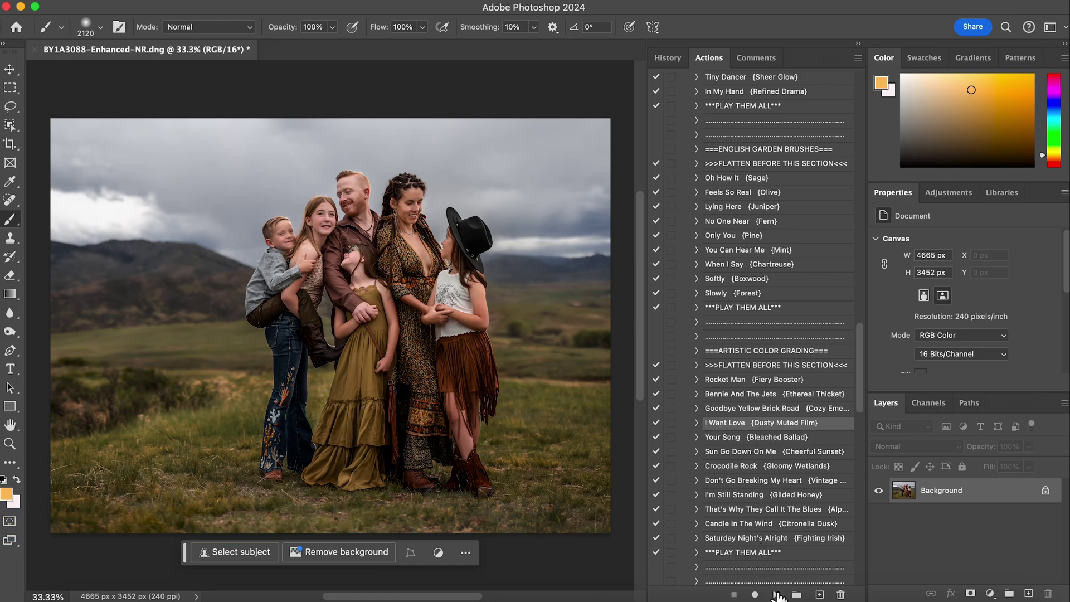
{"action": "left_click", "coordinate": [777, 594]}
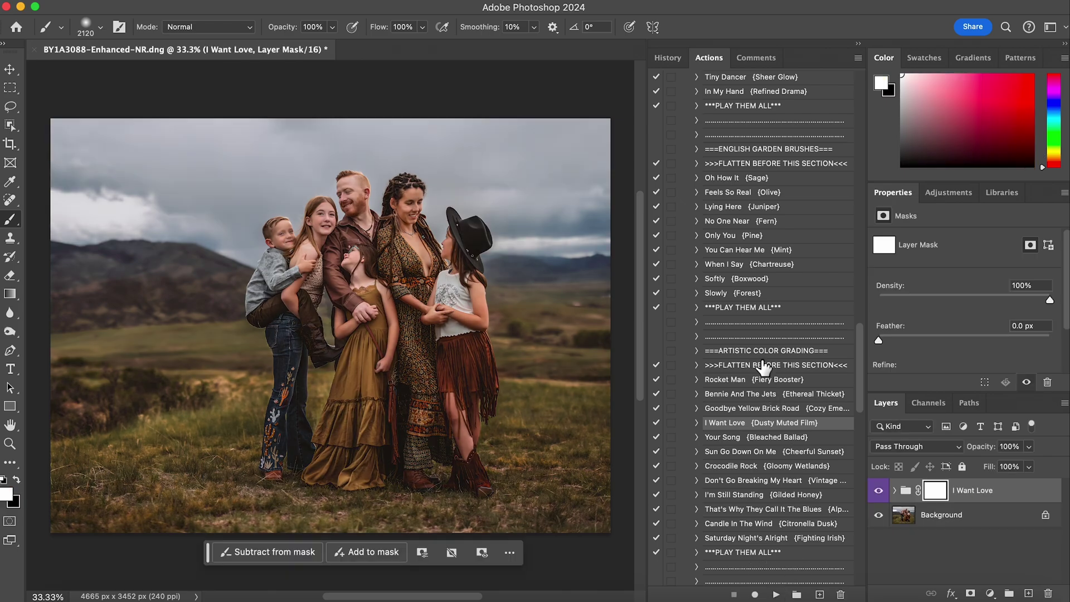
Set the I Want Love group's opacity to 46% and compare the photo with and without the grading.
{"action": "left_click", "coordinate": [880, 490]}
{"action": "left_click", "coordinate": [880, 492]}
{"action": "left_click", "coordinate": [1028, 446]}
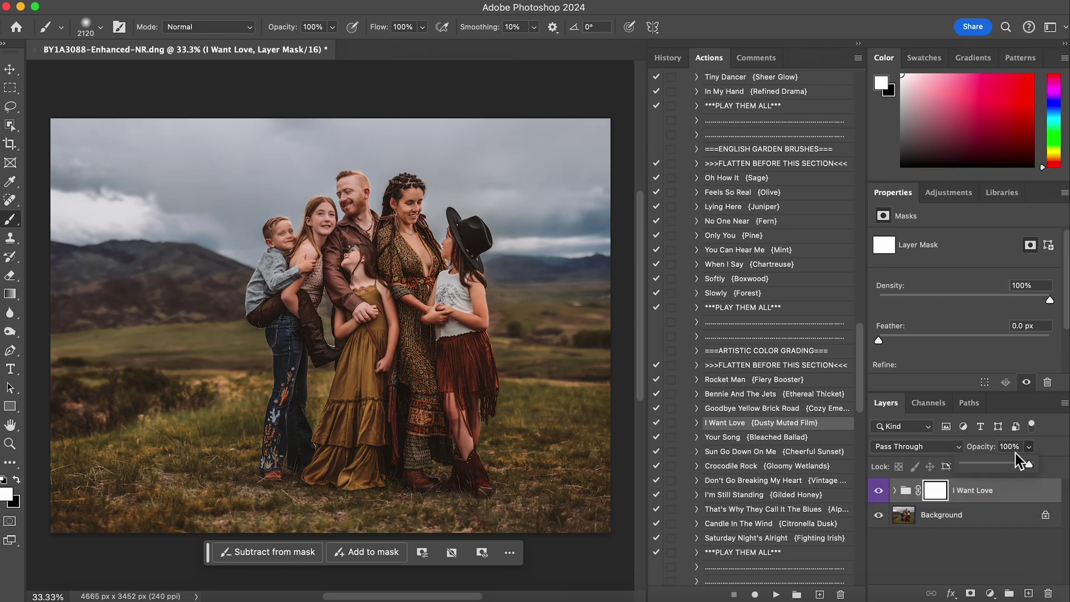
{"action": "left_click", "coordinate": [995, 465]}
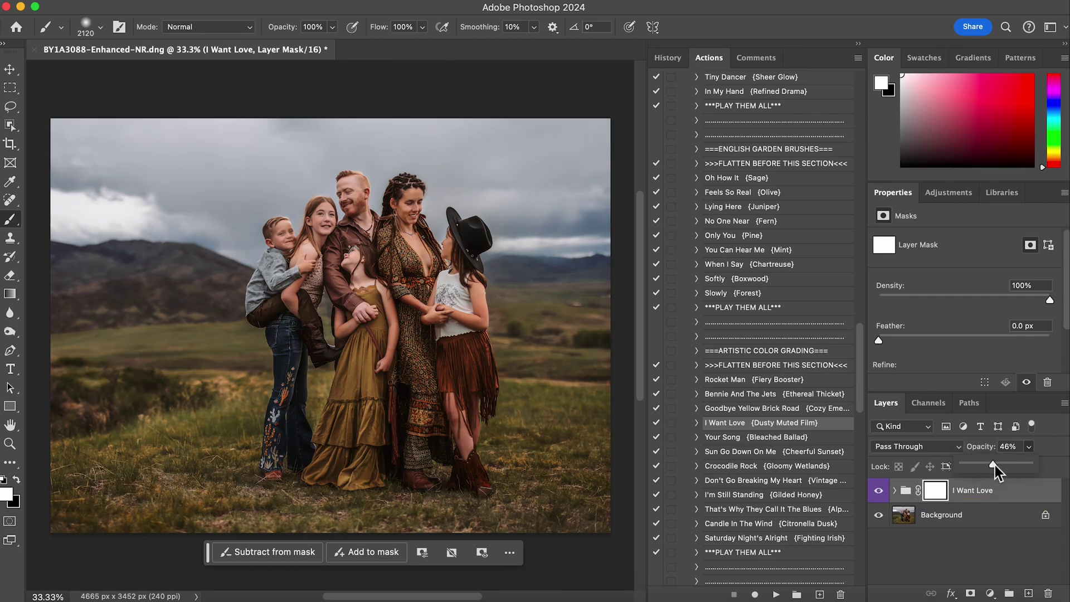
{"action": "left_click", "coordinate": [881, 491]}
{"action": "left_click", "coordinate": [881, 490]}
Flatten the I Want Love grading into the photo with the Expand Dynamic Range section's flatten action.
{"action": "scroll", "coordinate": [774, 340], "scroll_direction": "up", "scroll_amount": 3}
{"action": "scroll", "coordinate": [777, 301], "scroll_direction": "up", "scroll_amount": 15}
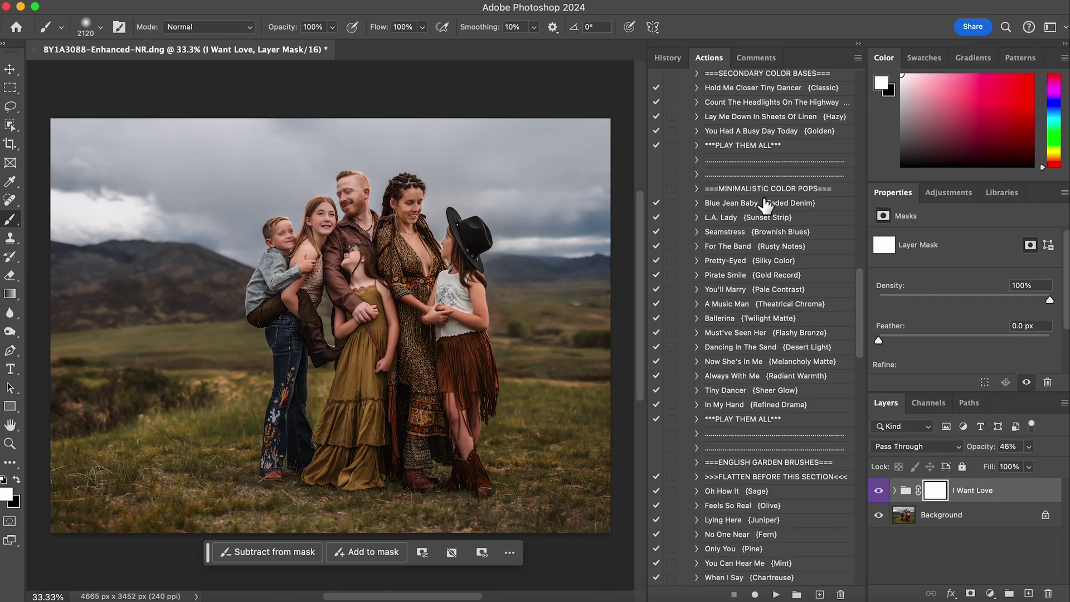
{"action": "left_click", "coordinate": [763, 128]}
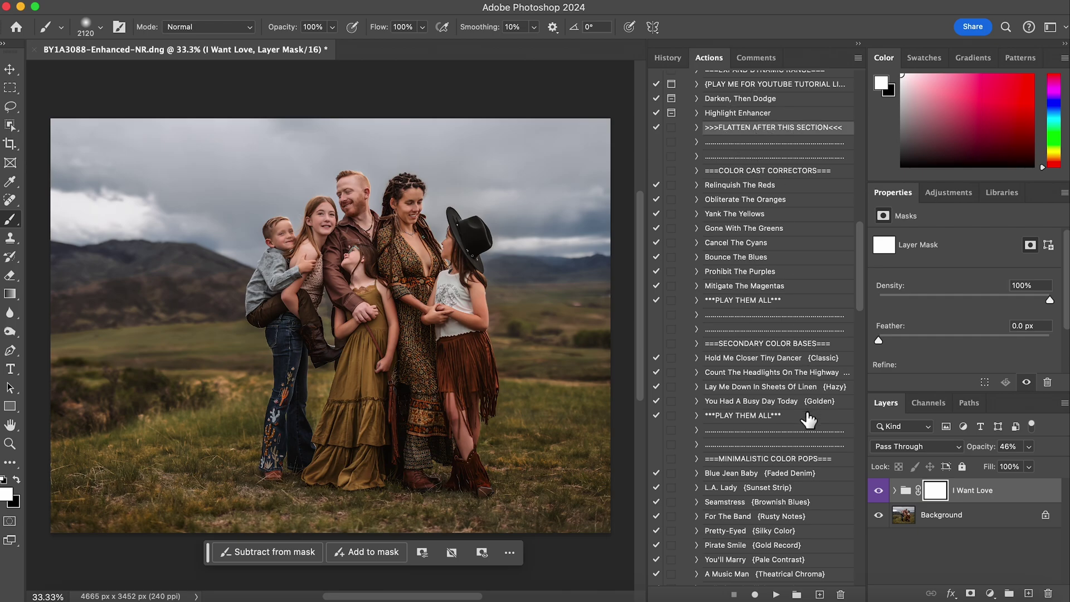
{"action": "left_click", "coordinate": [776, 594]}
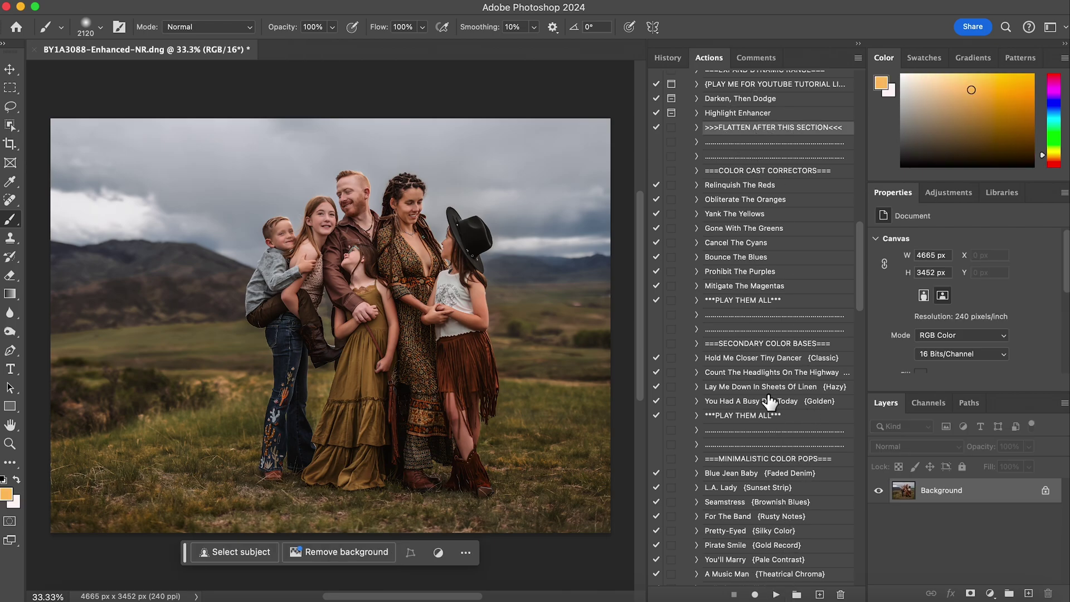
Play the I'm Still Standing {Gilded Honey} action and set its group's opacity to 30%.
{"action": "scroll", "coordinate": [770, 398], "scroll_direction": "down", "scroll_amount": 15}
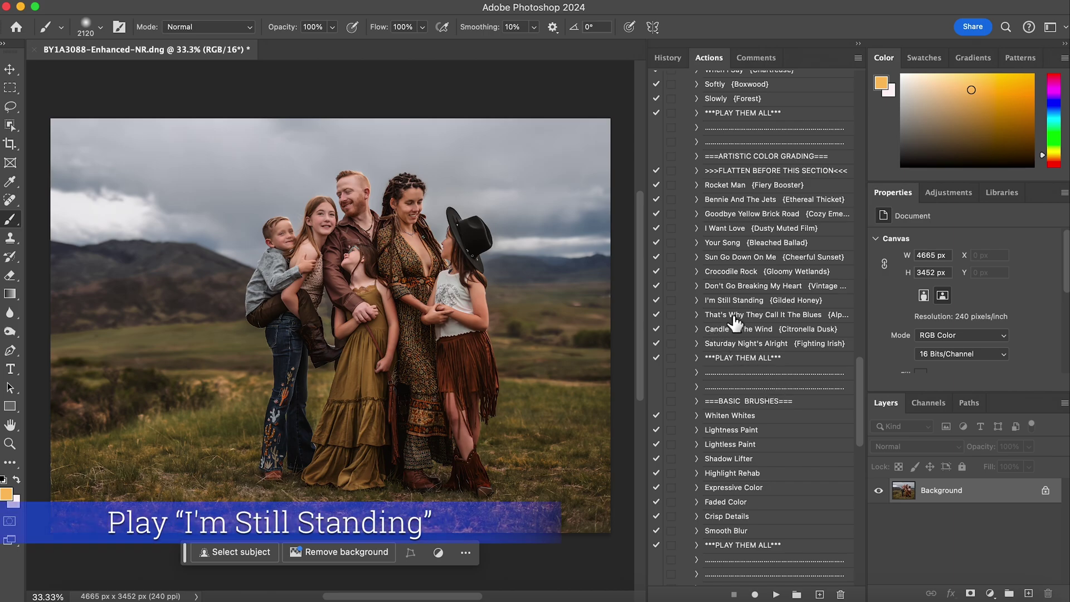
{"action": "left_click", "coordinate": [783, 301]}
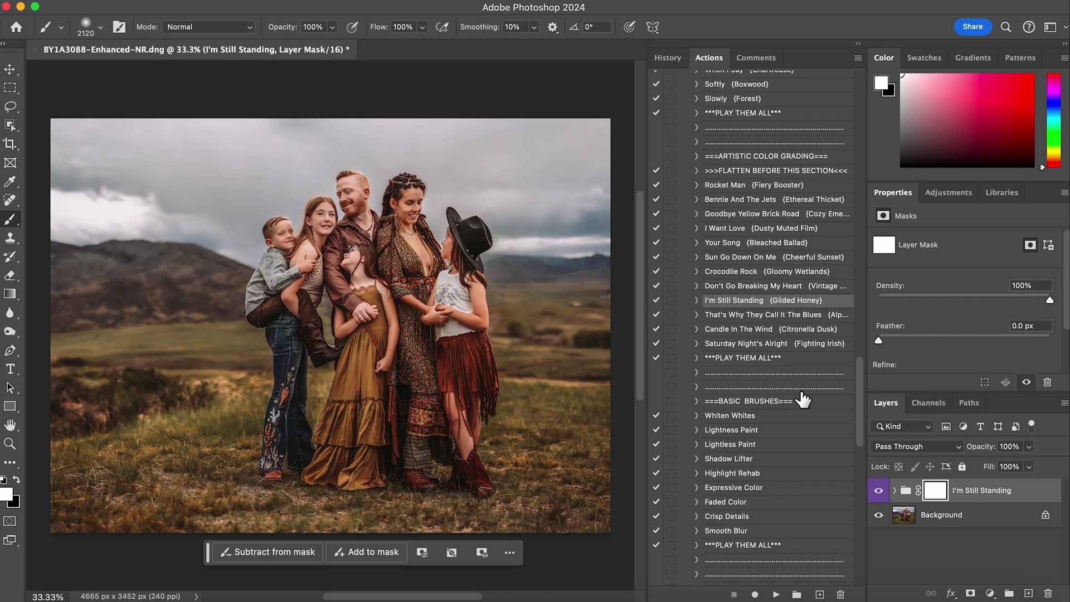
{"action": "left_click", "coordinate": [1030, 446]}
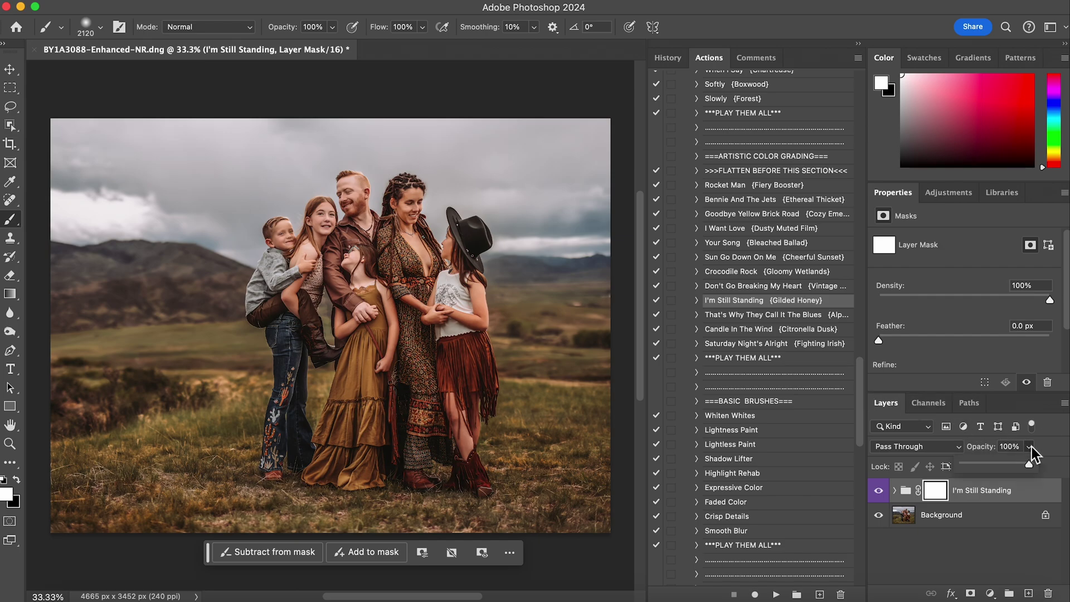
{"action": "left_click", "coordinate": [982, 465]}
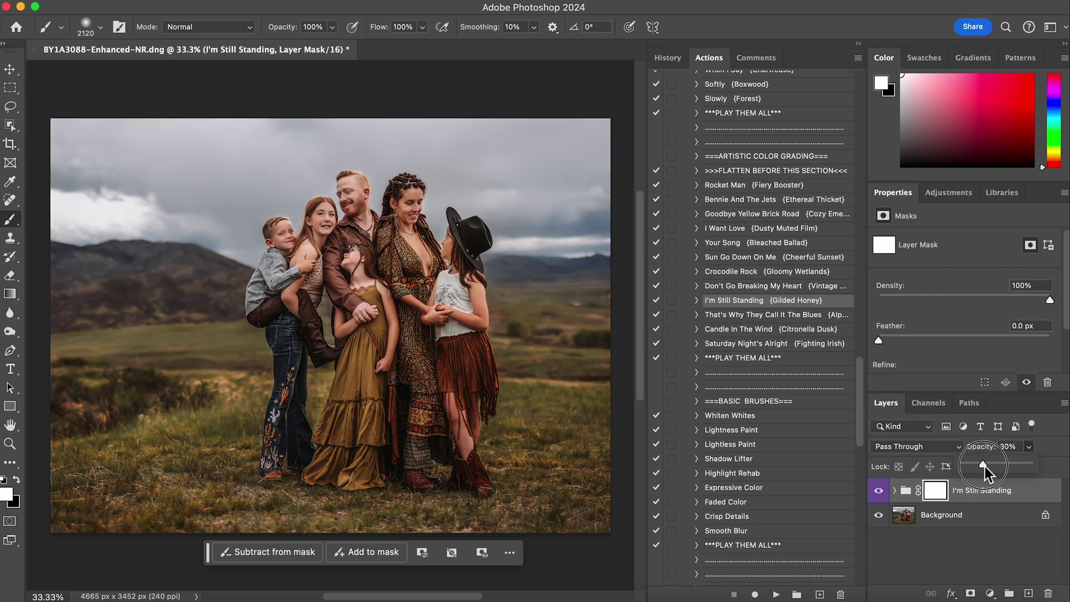
Compare the photo with and without I'm Still Standing, keep it visible, and flatten the image.
{"action": "left_click", "coordinate": [879, 490]}
{"action": "left_click", "coordinate": [879, 491]}
{"action": "scroll", "coordinate": [781, 312], "scroll_direction": "up", "scroll_amount": 10}
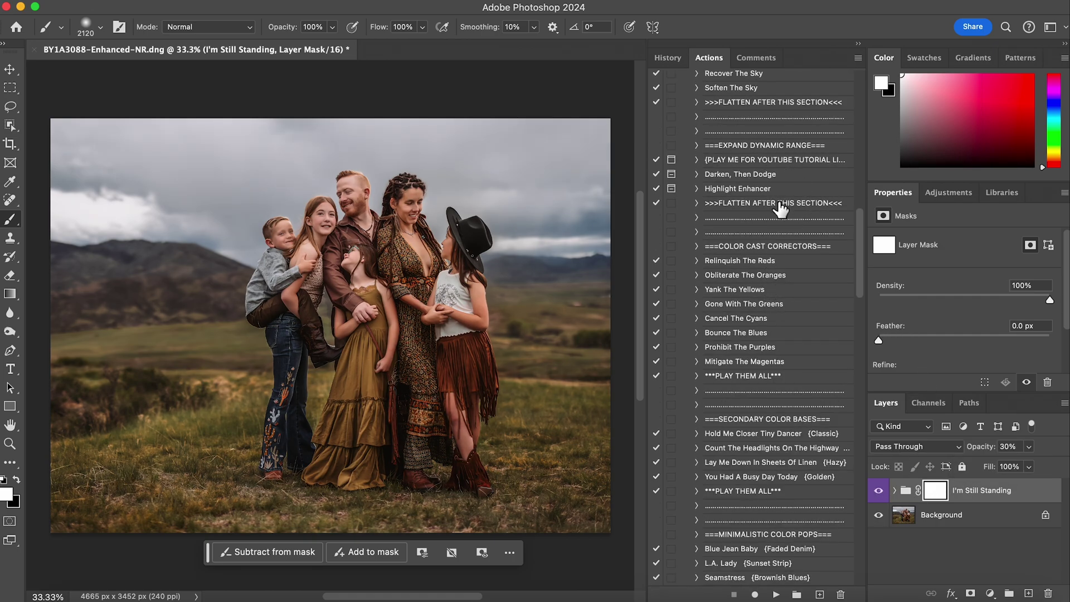
{"action": "left_click", "coordinate": [780, 204]}
{"action": "left_click", "coordinate": [777, 596]}
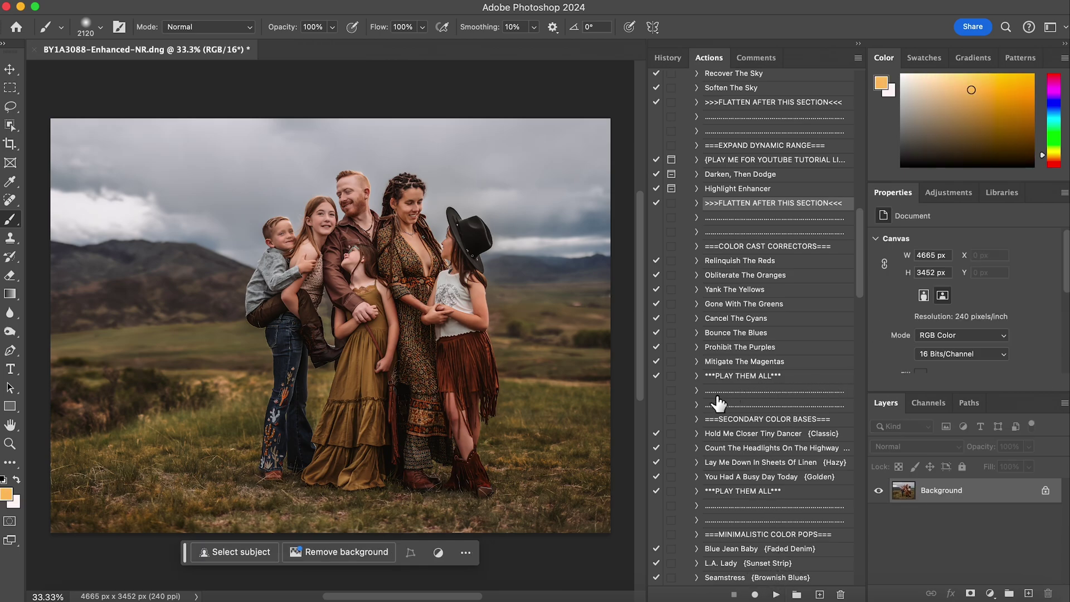
Play the Blue Jean Baby {Faded Denim} action from Minimalistic Color Pops and compare the photo with and without it.
{"action": "scroll", "coordinate": [720, 403], "scroll_direction": "down", "scroll_amount": 10}
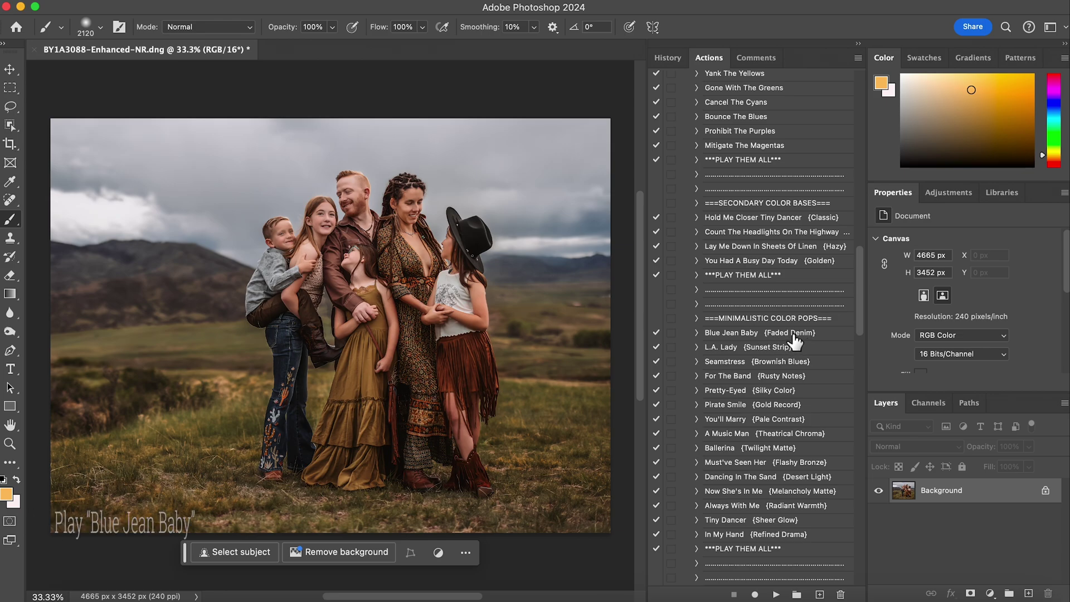
{"action": "left_click", "coordinate": [787, 334]}
{"action": "left_click", "coordinate": [777, 595]}
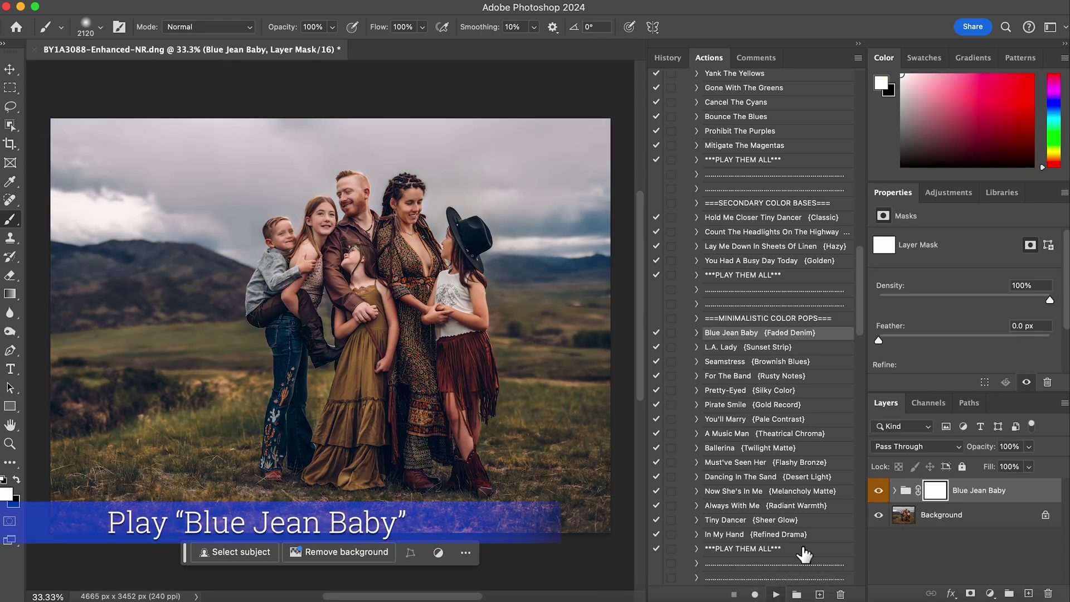
{"action": "left_click", "coordinate": [880, 490]}
{"action": "left_click", "coordinate": [880, 492]}
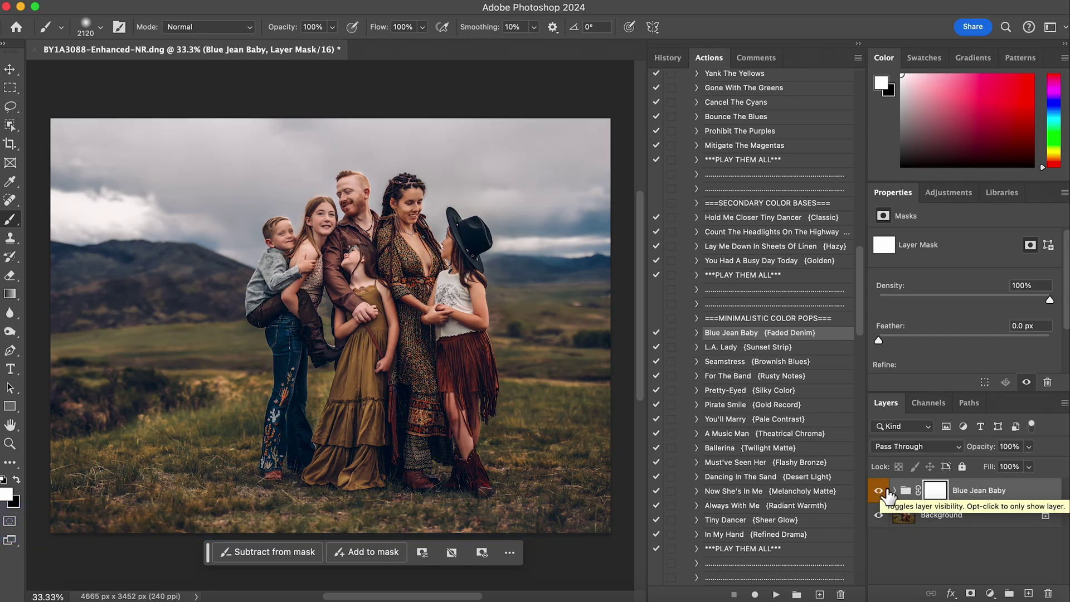
Lower the Blue Jean Baby group's opacity to about 53% and flatten the image with the Expand Dynamic Range section's flatten action.
{"action": "left_click", "coordinate": [1029, 446]}
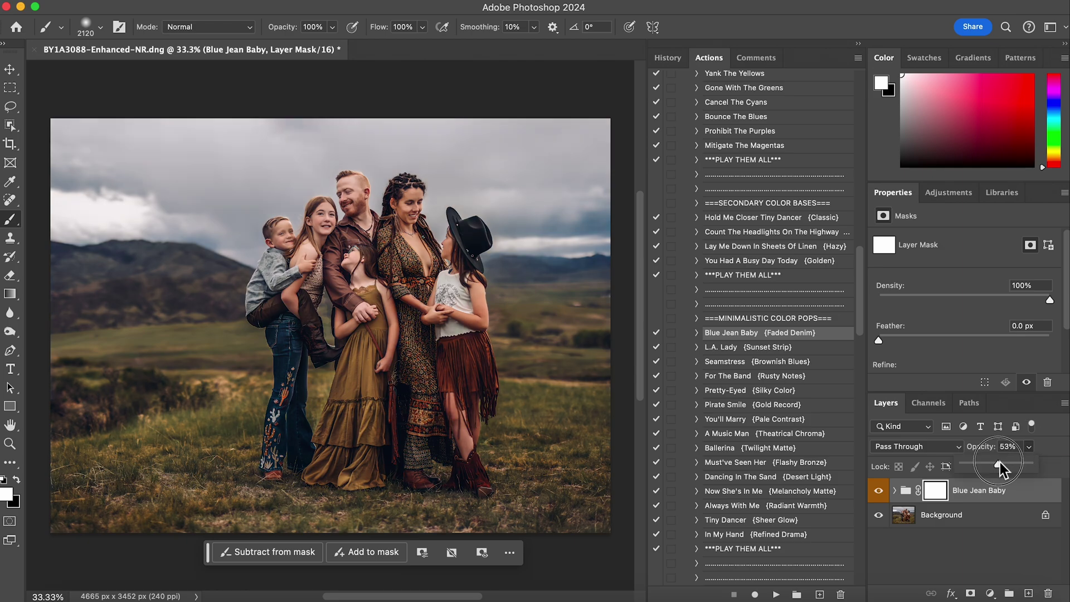
{"action": "right_click", "coordinate": [963, 514]}
{"action": "left_click", "coordinate": [928, 433]}
{"action": "scroll", "coordinate": [725, 312], "scroll_direction": "up", "scroll_amount": 10}
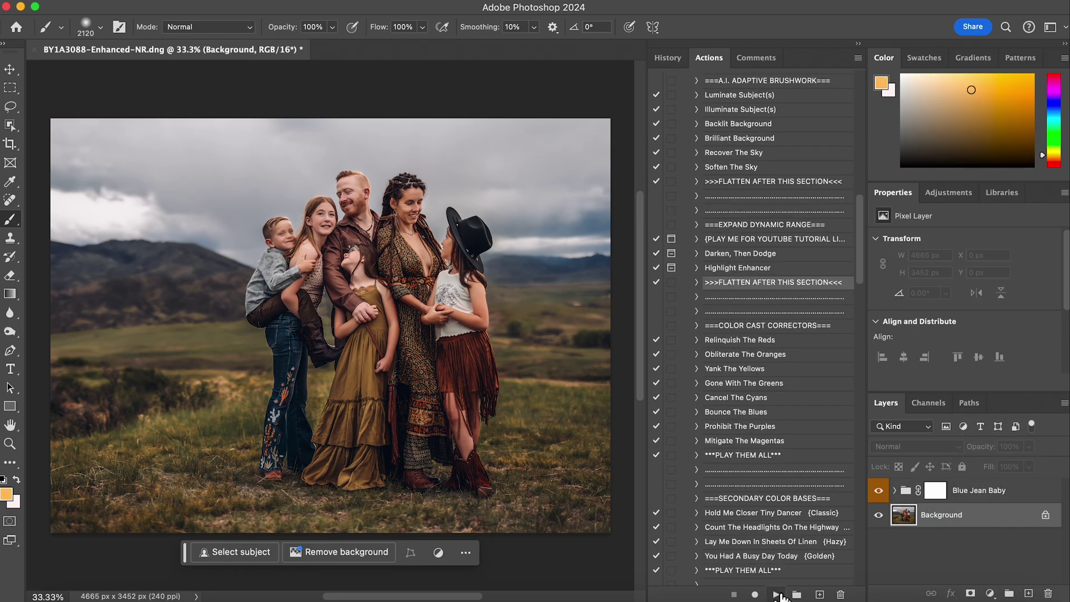
{"action": "left_click", "coordinate": [777, 594]}
Play the Cooler + + + action from the Optional Auxiliary Color section.
{"action": "scroll", "coordinate": [744, 297], "scroll_direction": "up", "scroll_amount": 5}
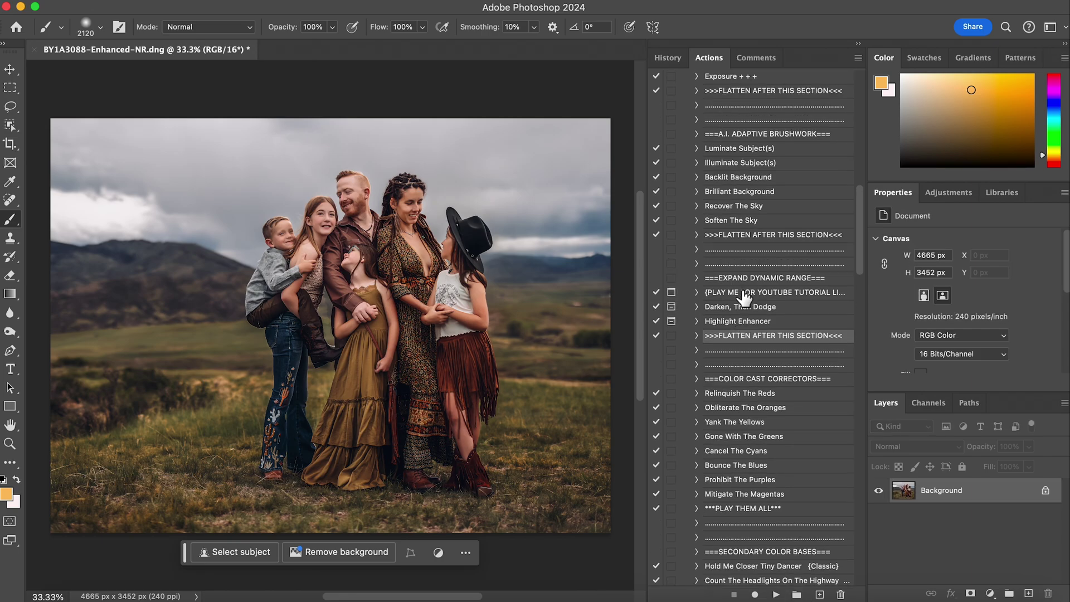
{"action": "scroll", "coordinate": [744, 297], "scroll_direction": "up", "scroll_amount": 5}
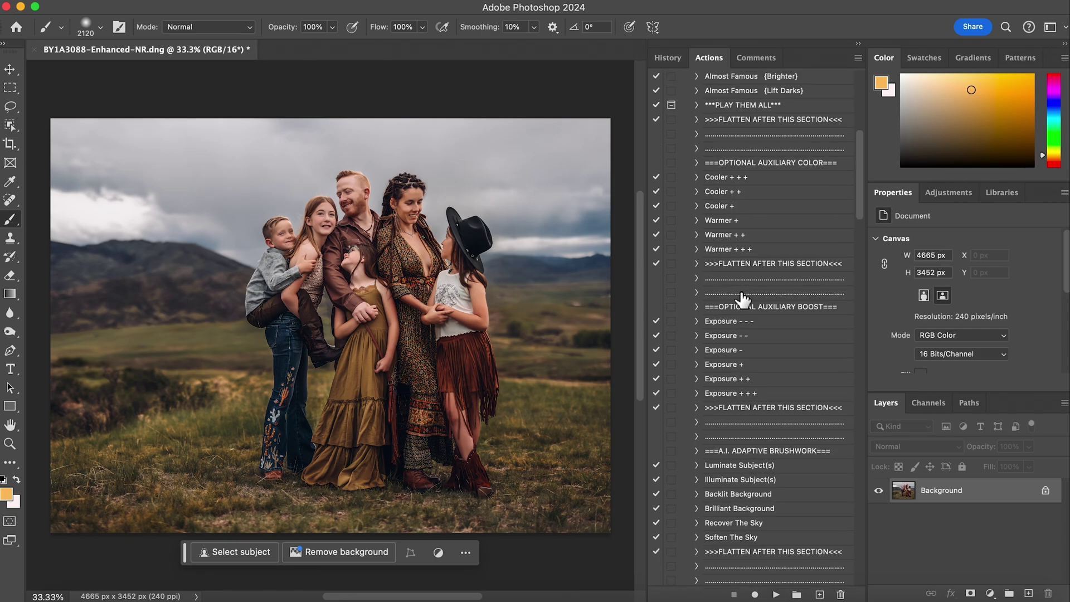
{"action": "left_click", "coordinate": [746, 177]}
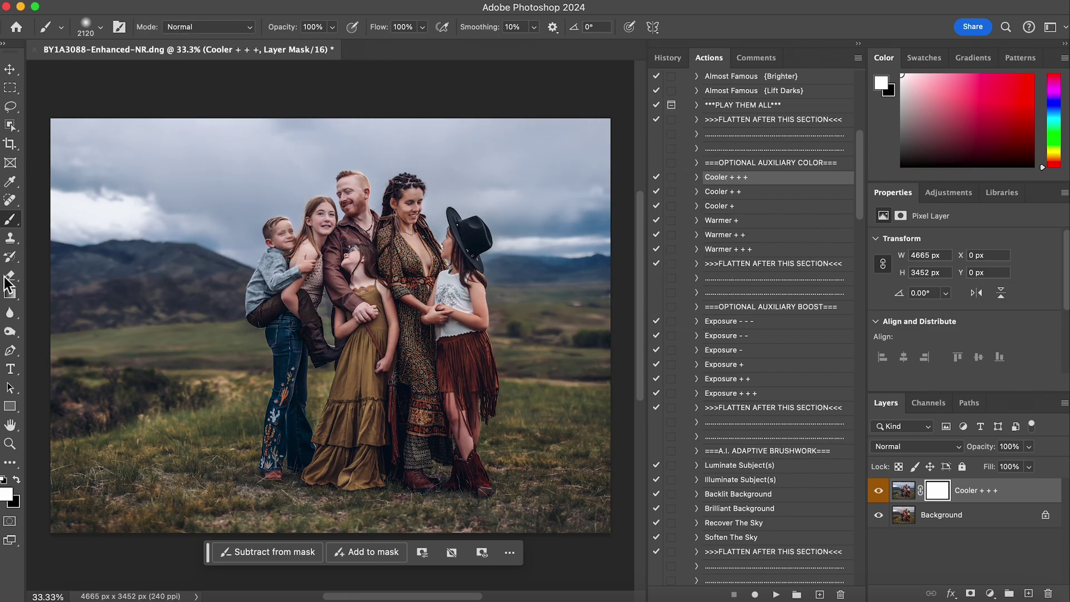
Paint the Cooler + + + mask over the family with a 364 px black brush at 46% opacity, and compare with and without the layer.
{"action": "left_click", "coordinate": [16, 480]}
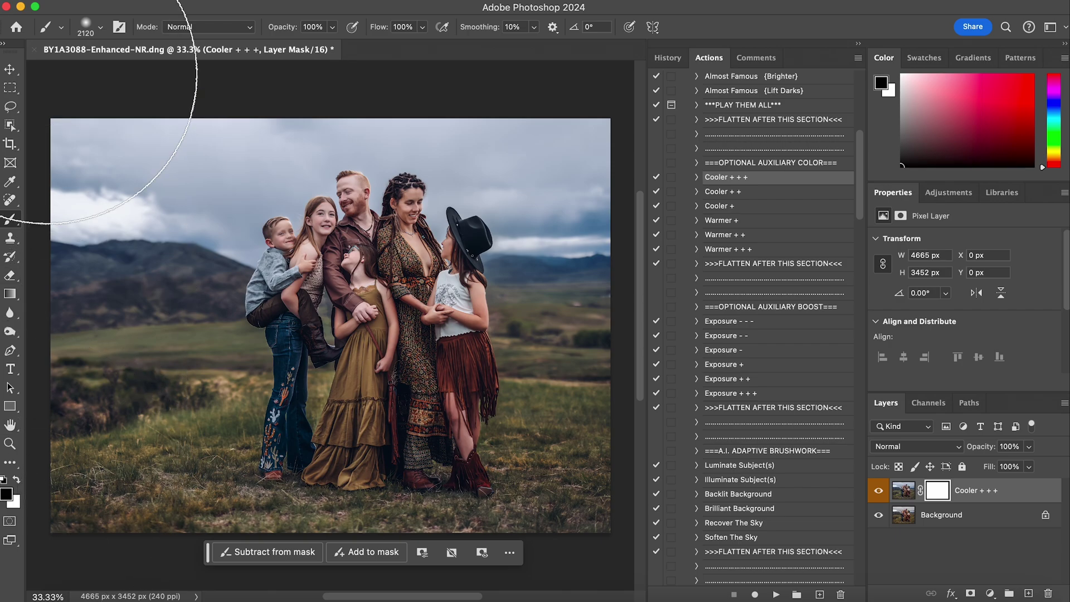
{"action": "left_click", "coordinate": [87, 22]}
{"action": "left_click", "coordinate": [150, 72]}
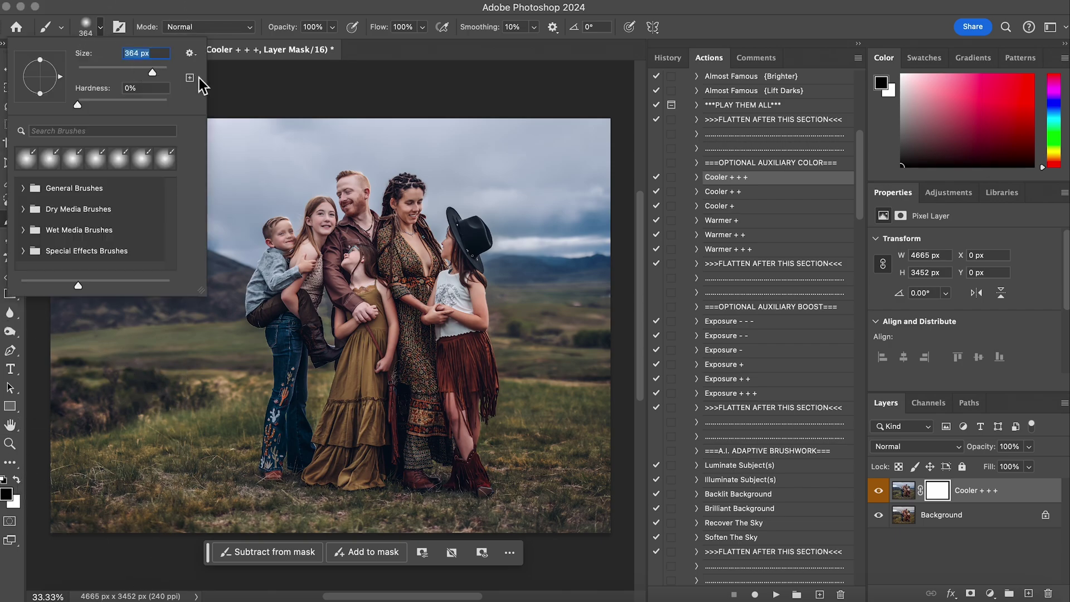
{"action": "left_click", "coordinate": [334, 28]}
{"action": "left_click", "coordinate": [297, 43]}
{"action": "mouse_move", "coordinate": [269, 232]}
{"action": "left_mouse_down"}
{"action": "mouse_move", "coordinate": [265, 294]}
{"action": "mouse_move", "coordinate": [298, 289]}
{"action": "mouse_move", "coordinate": [350, 200]}
{"action": "mouse_move", "coordinate": [315, 229]}
{"action": "mouse_move", "coordinate": [291, 288]}
{"action": "mouse_move", "coordinate": [301, 462]}
{"action": "left_mouse_up"}
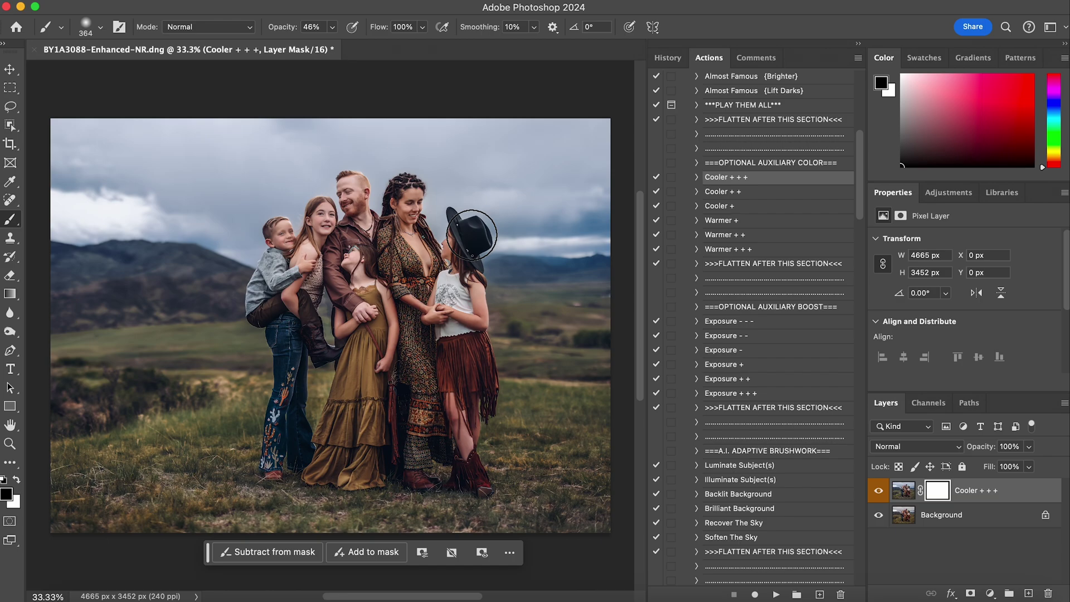
{"action": "mouse_move", "coordinate": [460, 433]}
{"action": "left_mouse_down"}
{"action": "mouse_move", "coordinate": [401, 271]}
{"action": "mouse_move", "coordinate": [357, 219]}
{"action": "mouse_move", "coordinate": [352, 182]}
{"action": "mouse_move", "coordinate": [350, 292]}
{"action": "left_mouse_up"}
{"action": "left_click", "coordinate": [880, 492]}
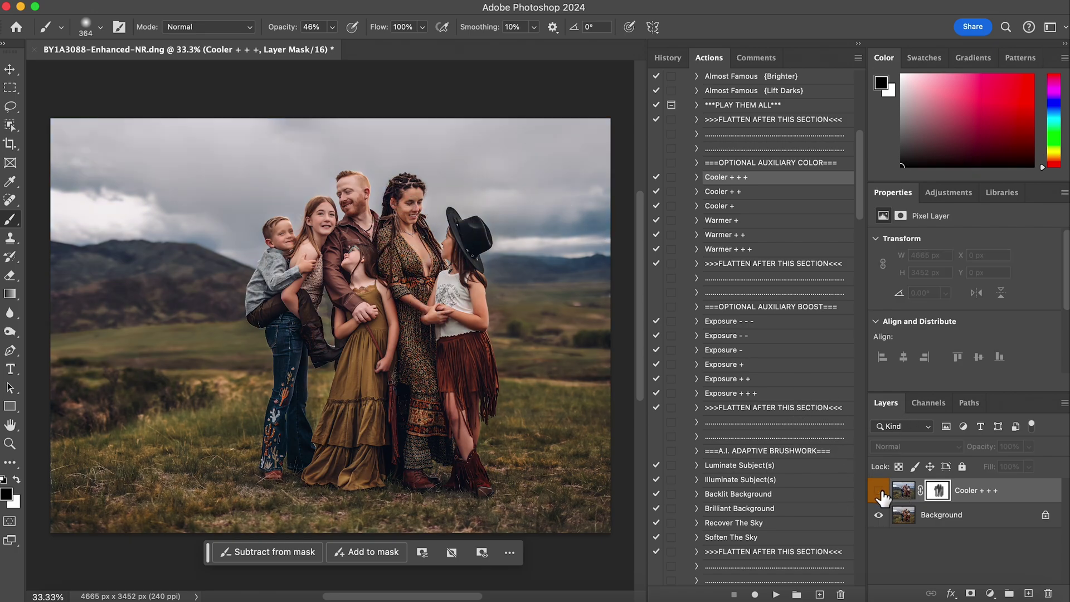
{"action": "left_click", "coordinate": [879, 491]}
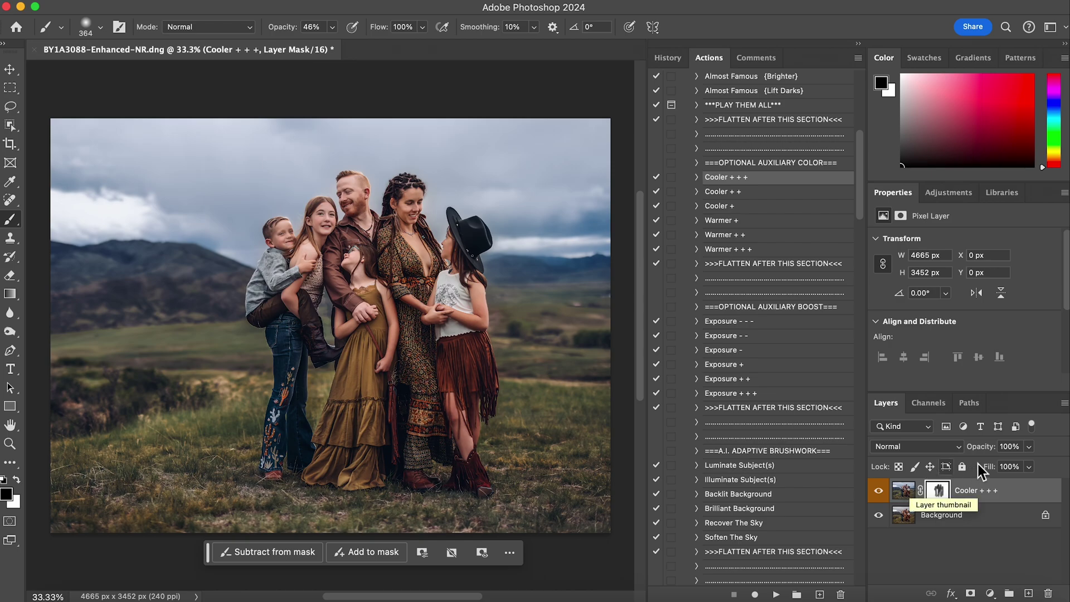
Set the Cooler + + + layer's opacity to 78% and flatten the image with the Optional Auxiliary Boost section's flatten action.
{"action": "left_click", "coordinate": [1029, 447]}
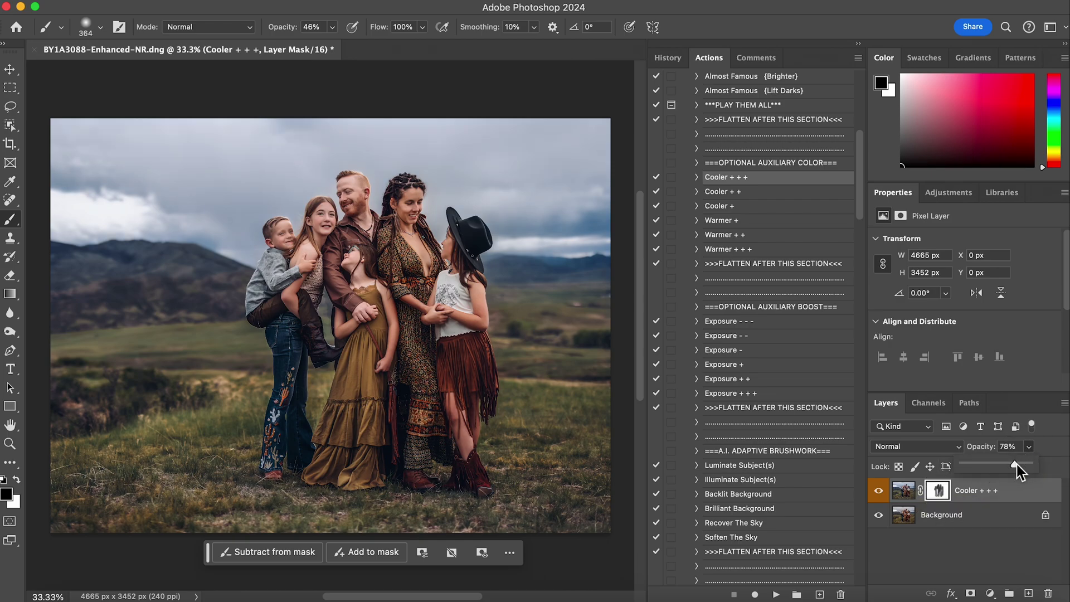
{"action": "left_click", "coordinate": [886, 494]}
{"action": "left_click", "coordinate": [768, 411]}
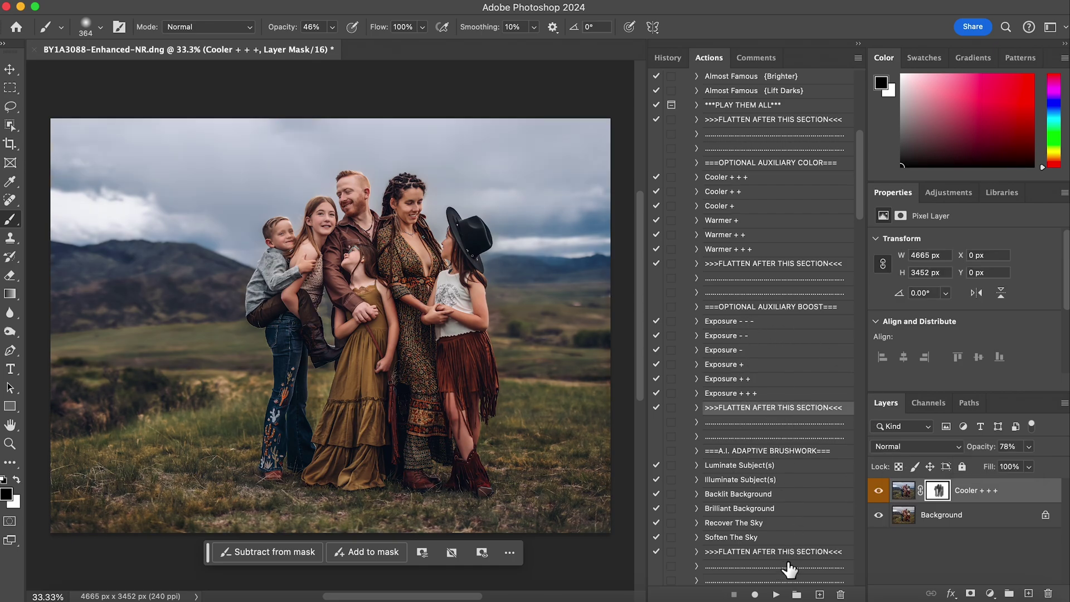
{"action": "left_click", "coordinate": [777, 596]}
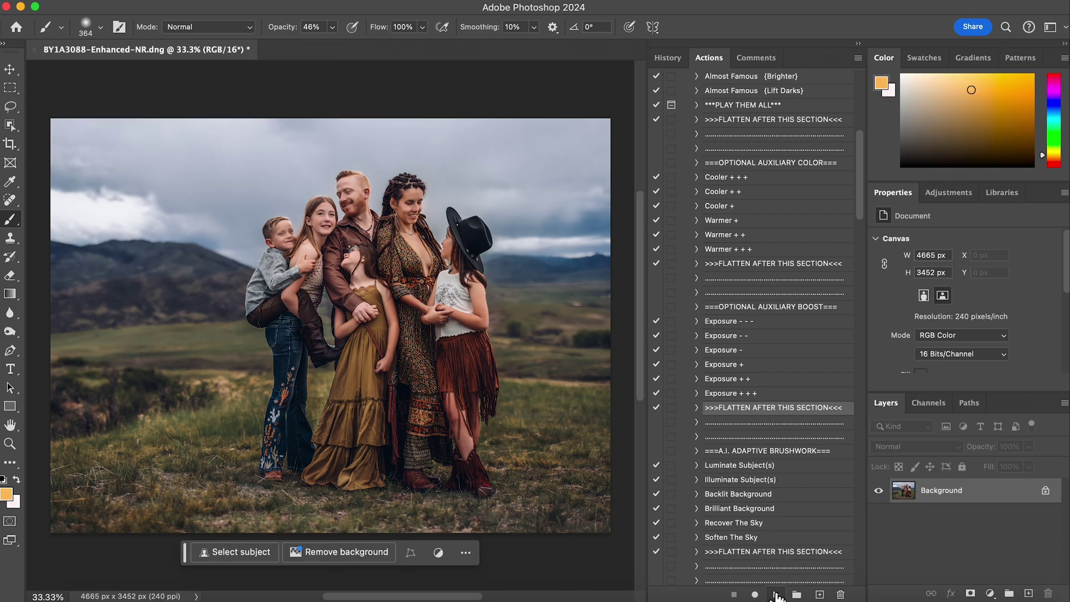
Play the Soft Feather Boa {Satiny Clean} action from Finishing Effects and let it continue with flattening the image.
{"action": "scroll", "coordinate": [736, 369], "scroll_direction": "down", "scroll_amount": 20}
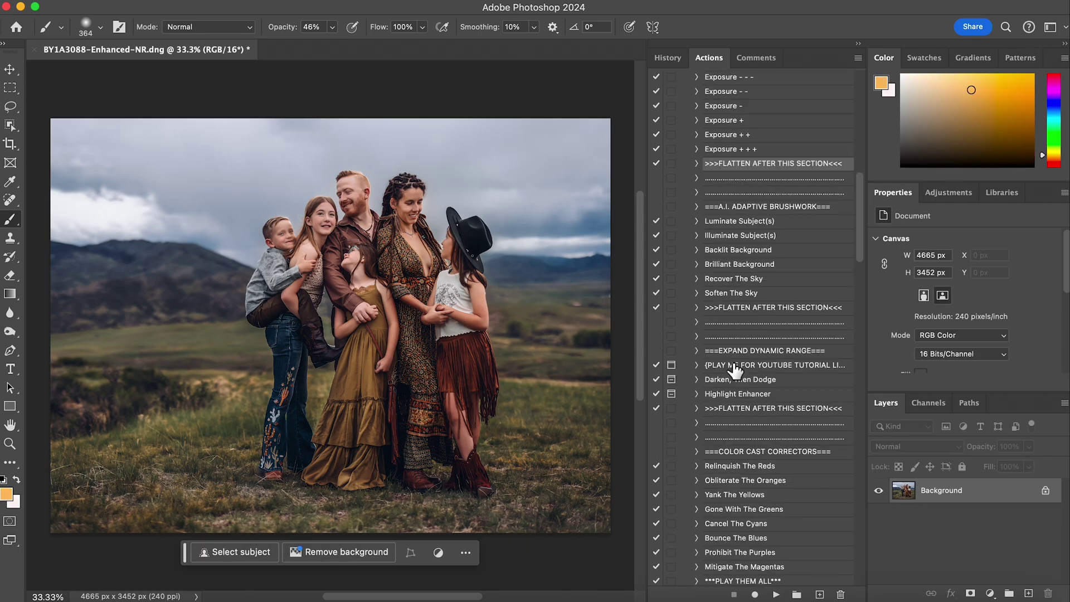
{"action": "scroll", "coordinate": [736, 371], "scroll_direction": "down", "scroll_amount": 15}
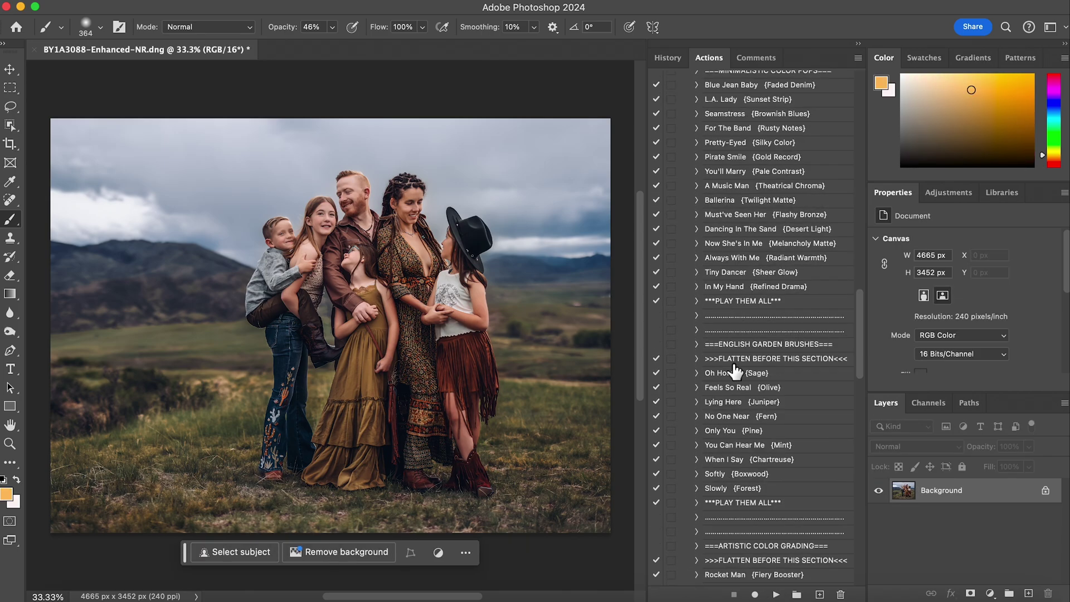
{"action": "scroll", "coordinate": [736, 370], "scroll_direction": "down", "scroll_amount": 20}
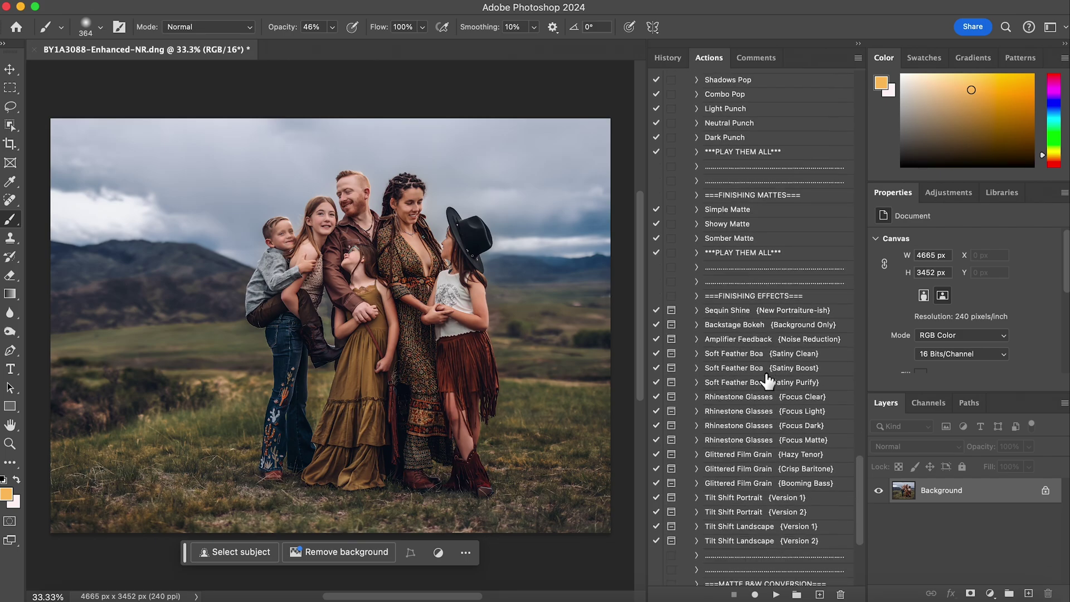
{"action": "left_click", "coordinate": [808, 355]}
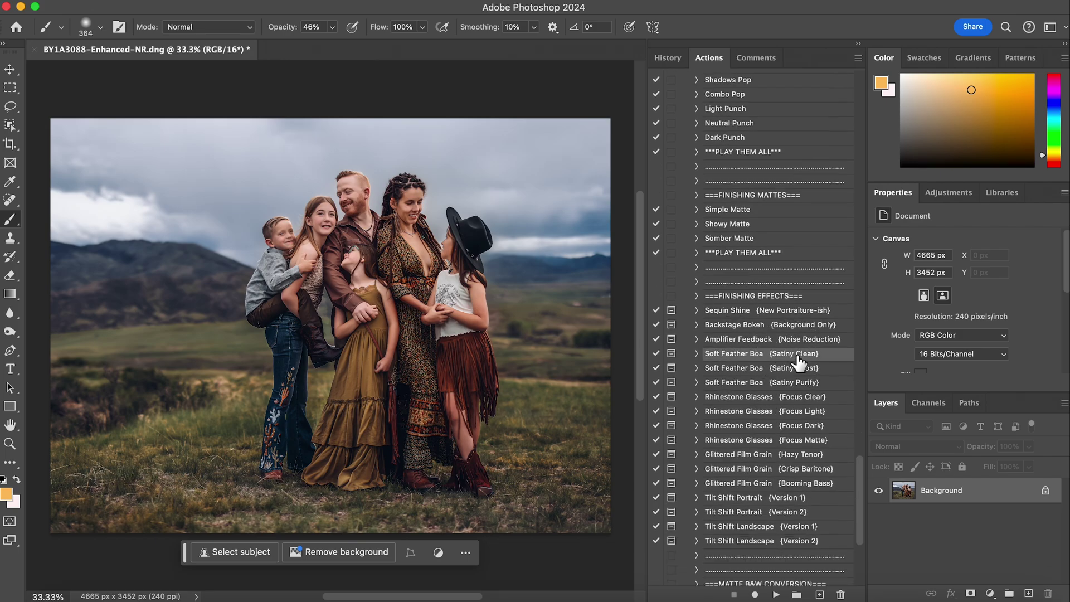
{"action": "left_click", "coordinate": [778, 595]}
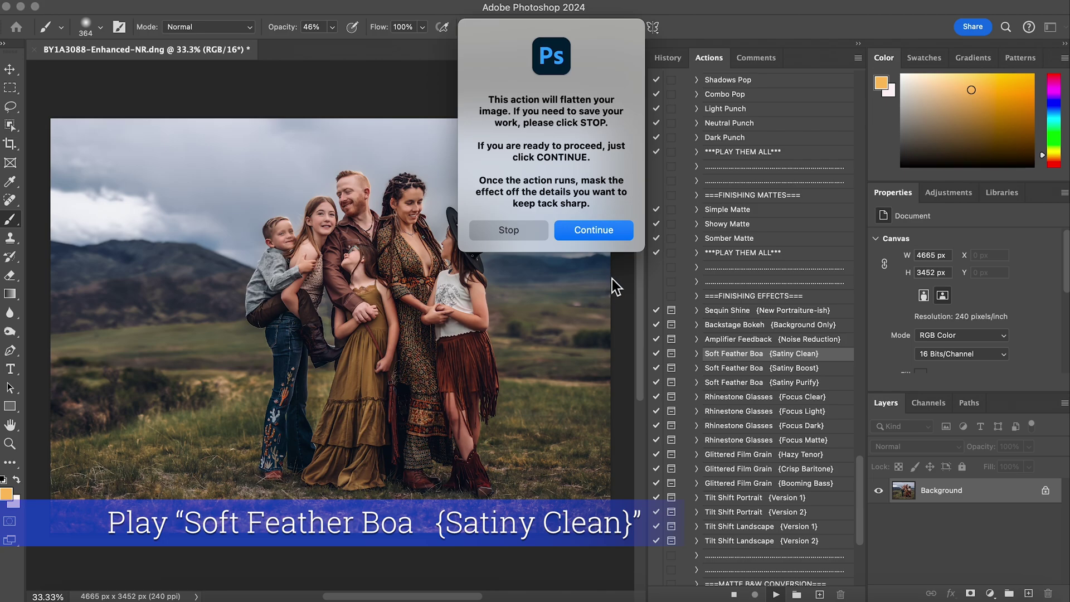
{"action": "left_click", "coordinate": [592, 230]}
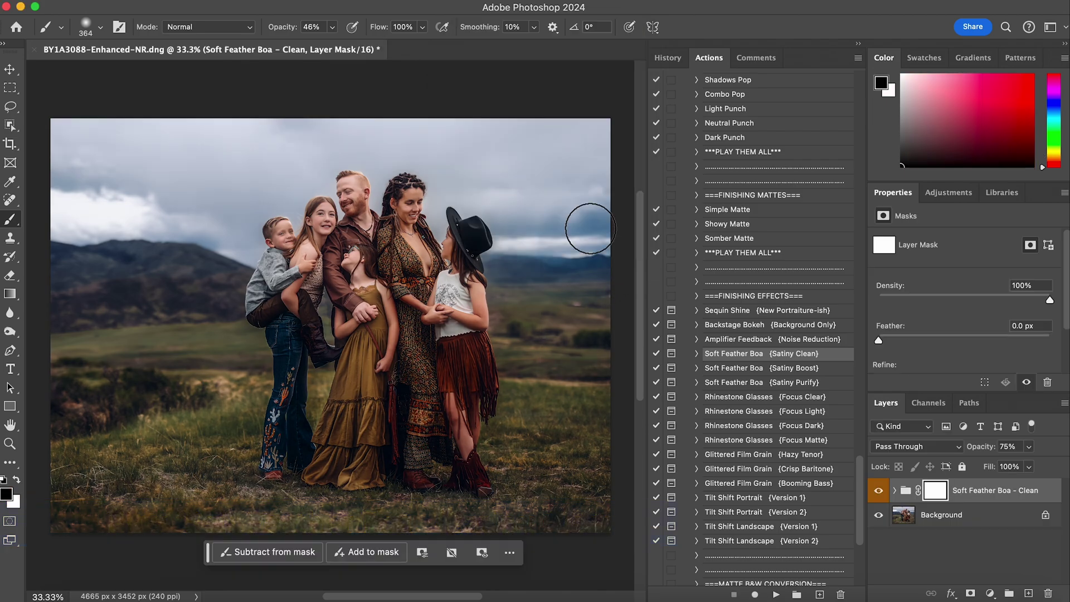
Partly mask the Soft Feather Boa effect off the family with the black brush and compare the photo with and without it.
{"action": "left_click", "coordinate": [882, 490]}
{"action": "left_click", "coordinate": [882, 490]}
{"action": "left_click", "coordinate": [882, 491]}
{"action": "left_click", "coordinate": [882, 491]}
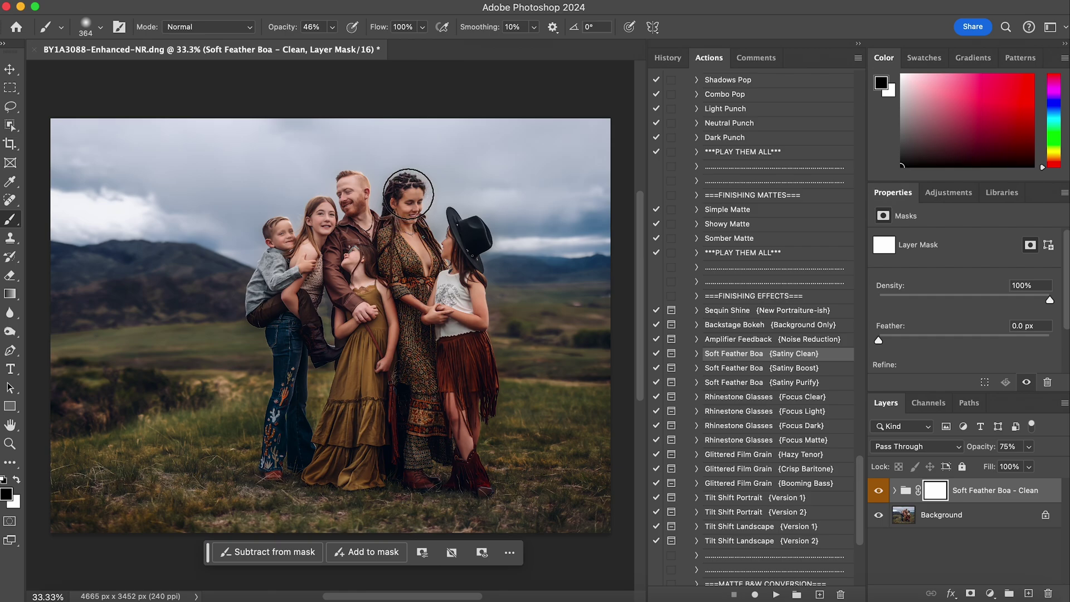
{"action": "left_click", "coordinate": [881, 492]}
{"action": "left_click", "coordinate": [881, 492]}
Flatten the Soft Feather Boa effect into the photo with the English Garden Brushes section's flatten action.
{"action": "scroll", "coordinate": [728, 306], "scroll_direction": "up", "scroll_amount": 15}
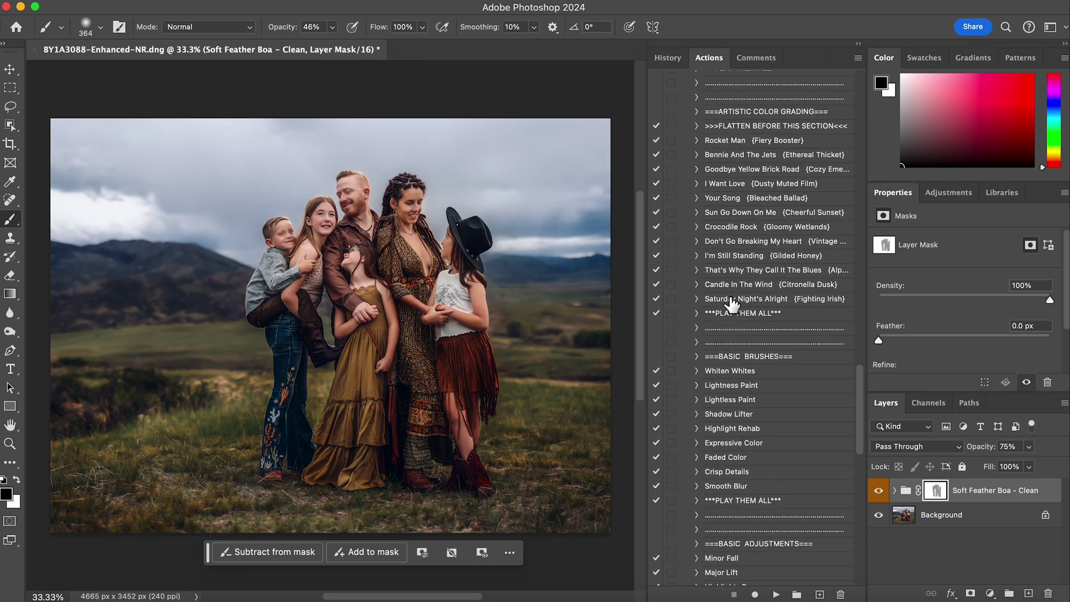
{"action": "scroll", "coordinate": [735, 230], "scroll_direction": "up", "scroll_amount": 3}
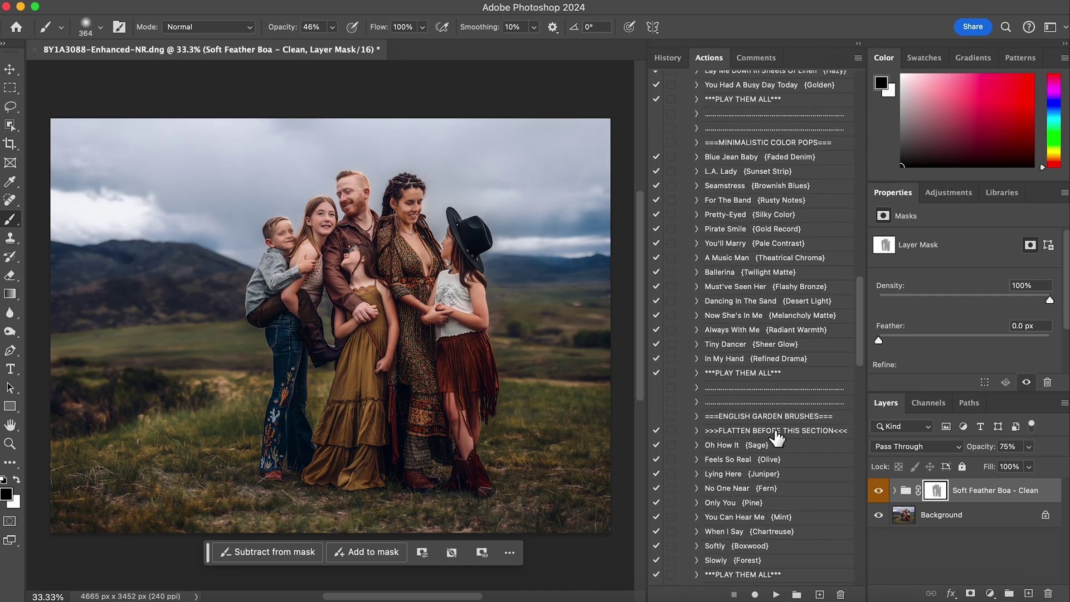
{"action": "left_click", "coordinate": [777, 434]}
{"action": "left_click", "coordinate": [777, 595]}
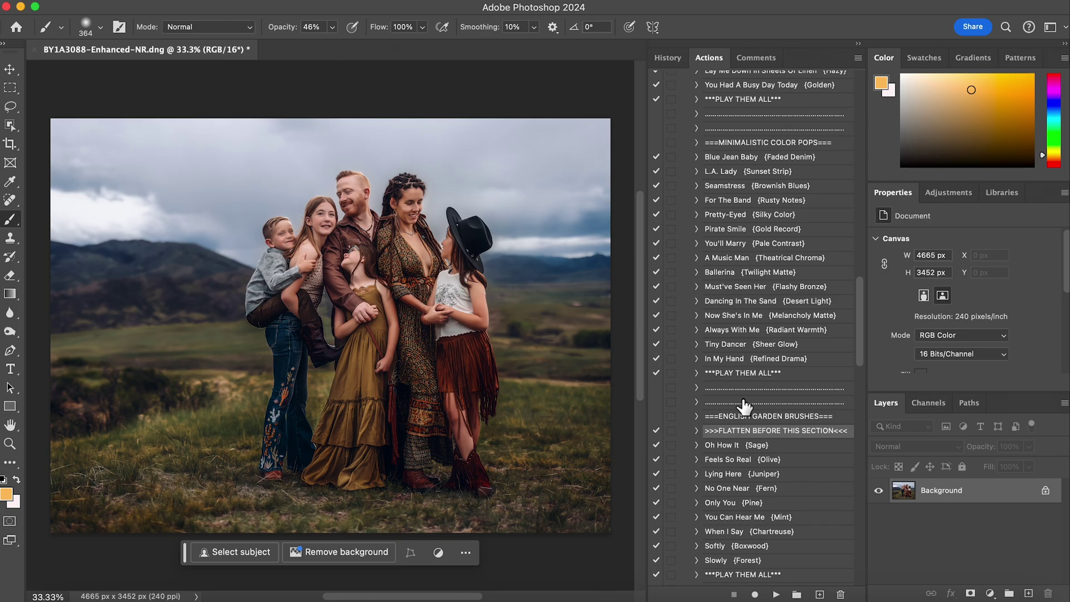
Play the Highlights Pop action from Basic Adjustments and compare the photo with and without it.
{"action": "scroll", "coordinate": [741, 415], "scroll_direction": "down", "scroll_amount": 15}
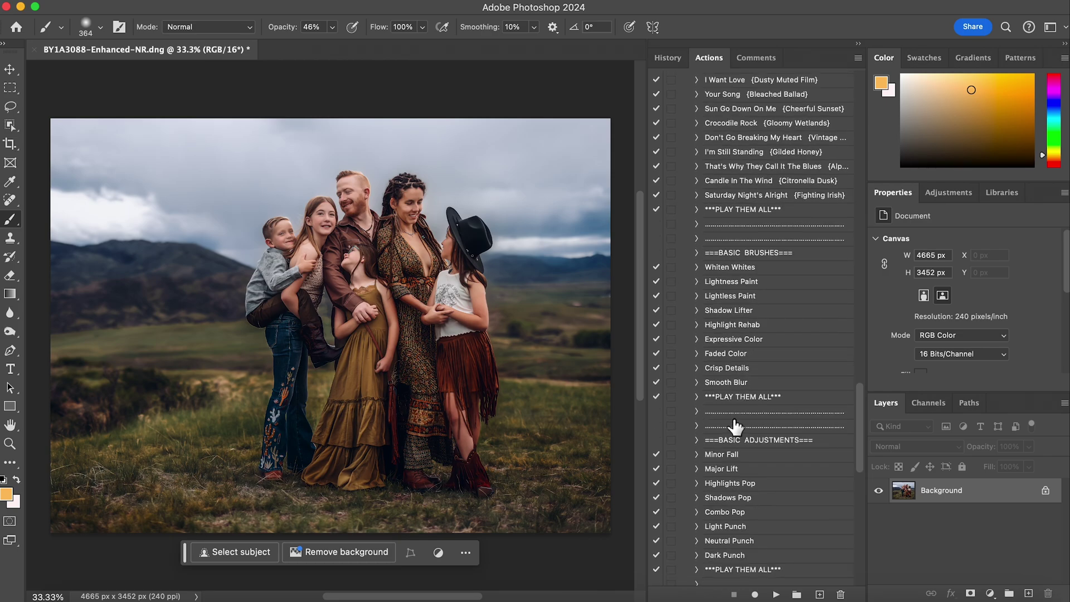
{"action": "scroll", "coordinate": [735, 427], "scroll_direction": "down", "scroll_amount": 2}
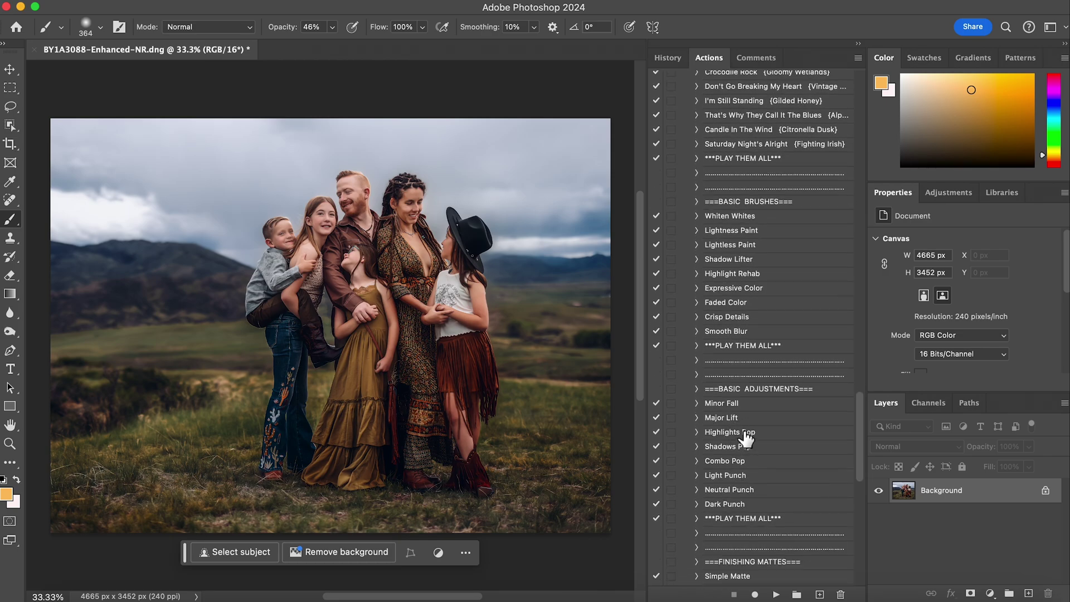
{"action": "left_click", "coordinate": [746, 437]}
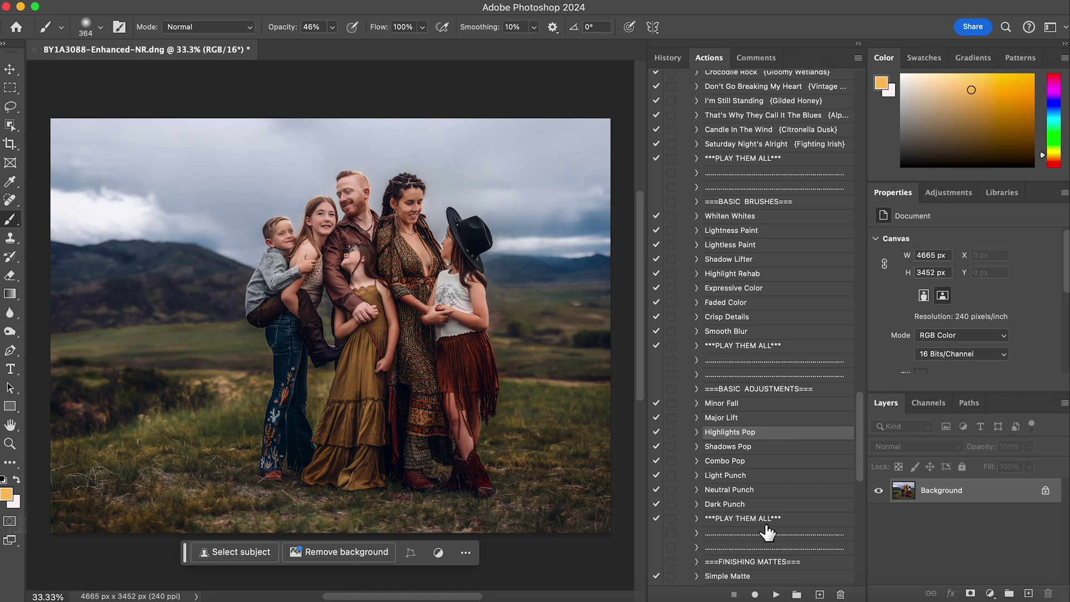
{"action": "left_click", "coordinate": [776, 595]}
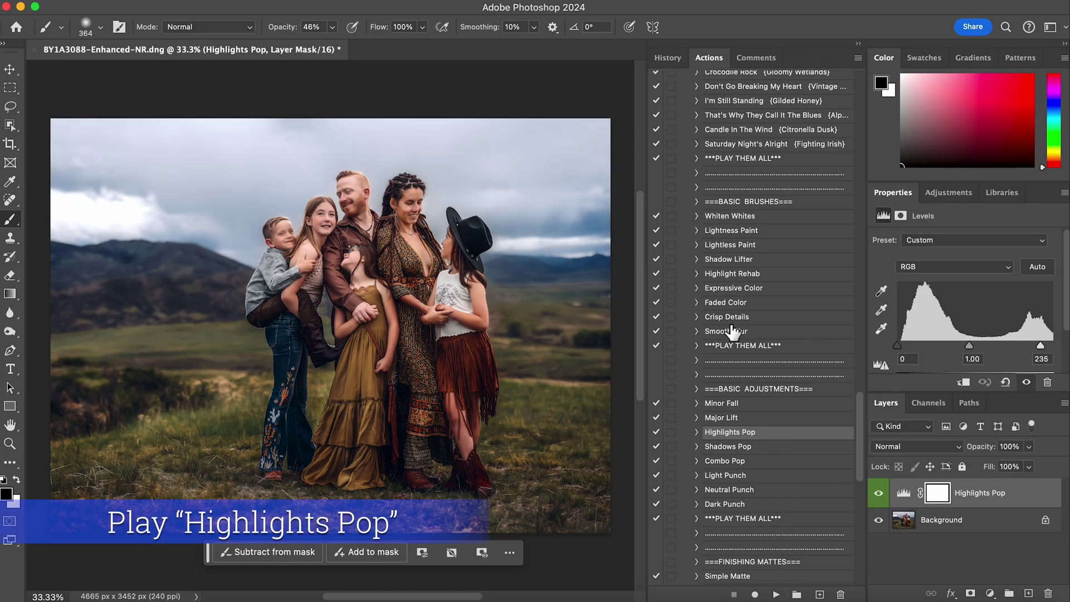
{"action": "left_click", "coordinate": [880, 494]}
{"action": "left_click", "coordinate": [880, 494]}
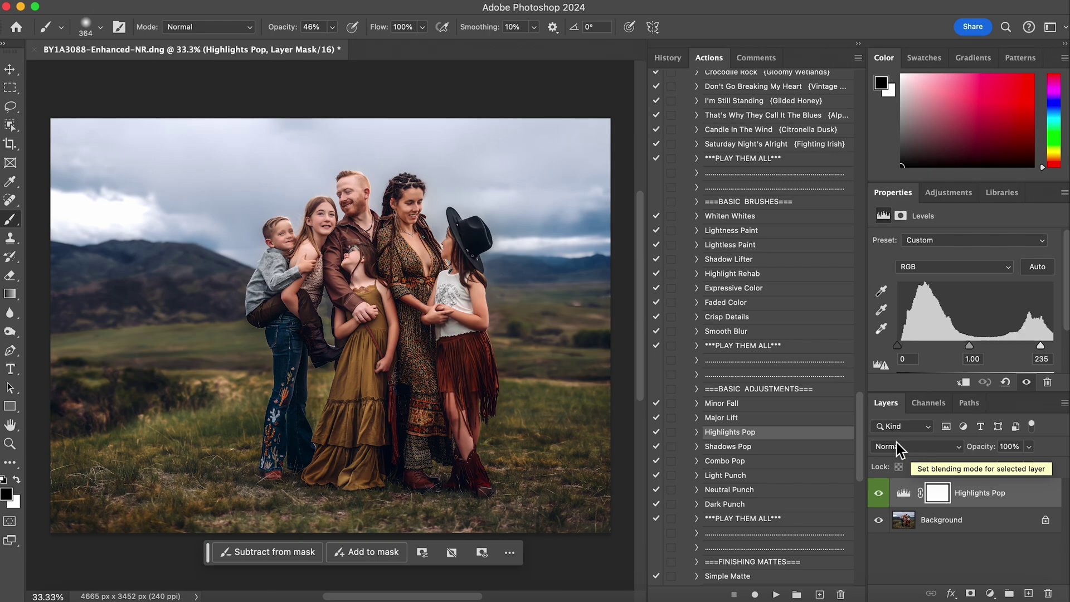
Flatten the Highlights Pop adjustment into the photo with the Expand Dynamic Range section's flatten action.
{"action": "scroll", "coordinate": [749, 287], "scroll_direction": "up", "scroll_amount": 15}
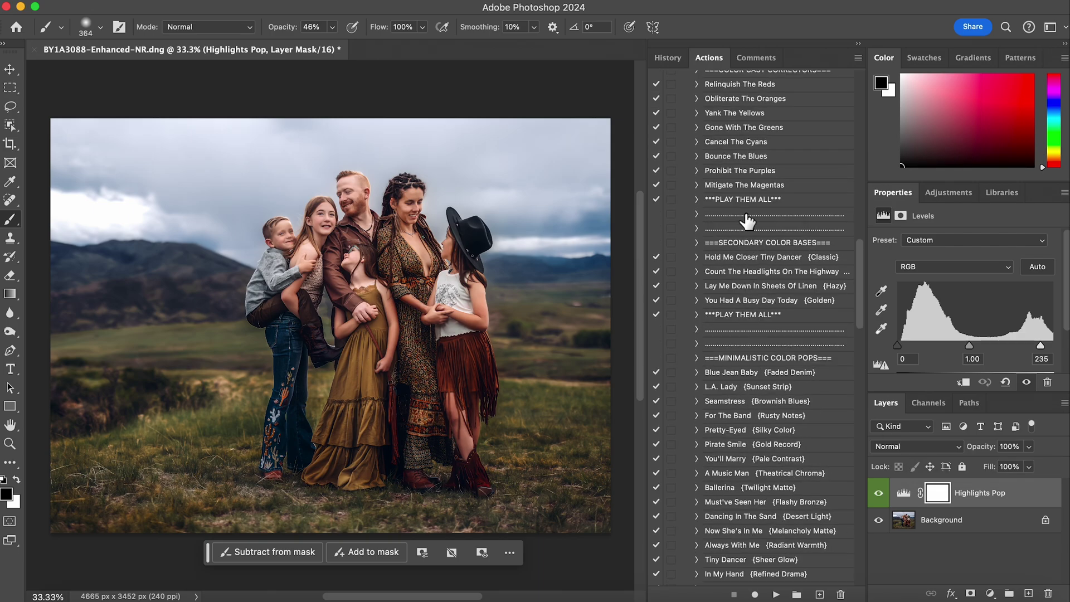
{"action": "scroll", "coordinate": [747, 248], "scroll_direction": "up", "scroll_amount": 10}
{"action": "left_click", "coordinate": [772, 286]}
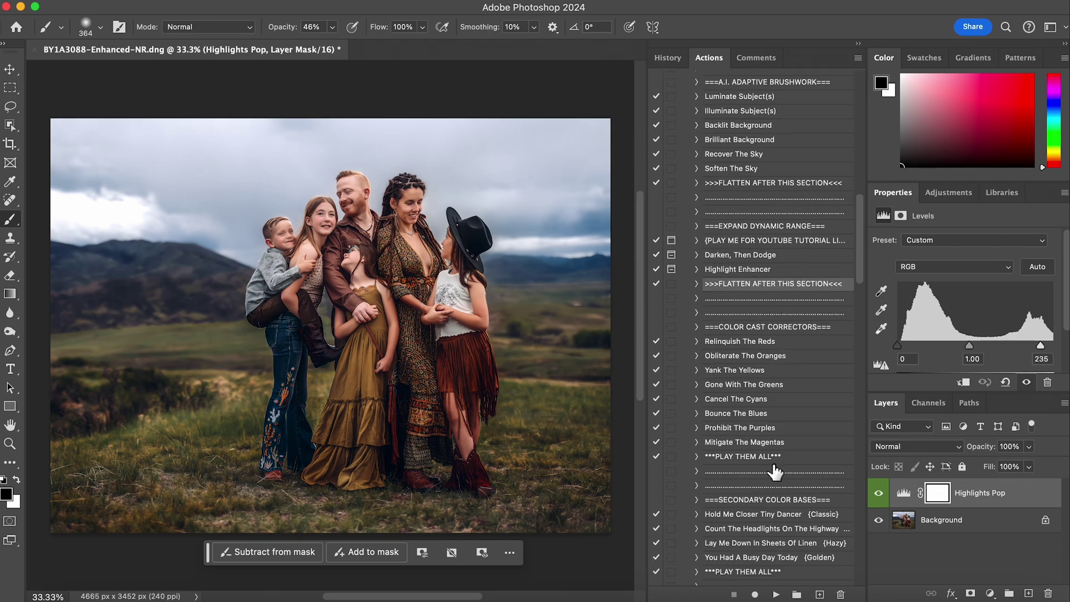
{"action": "left_click", "coordinate": [776, 594]}
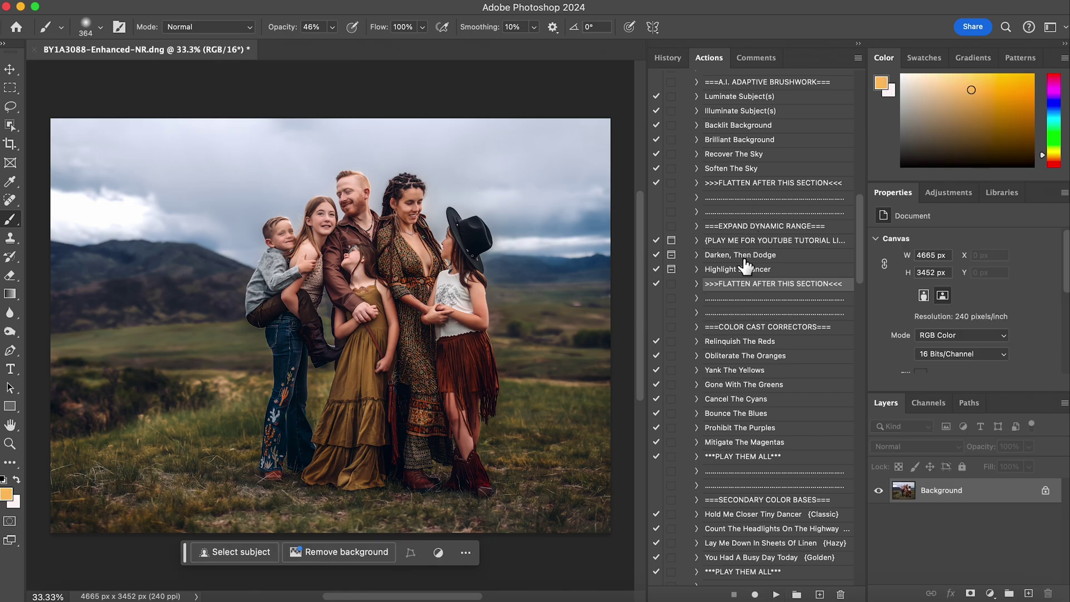
Play the Darken, Then Dodge action from the Expand Dynamic Range section and invert its layer mask to black.
{"action": "scroll", "coordinate": [747, 270], "scroll_direction": "down", "scroll_amount": 5}
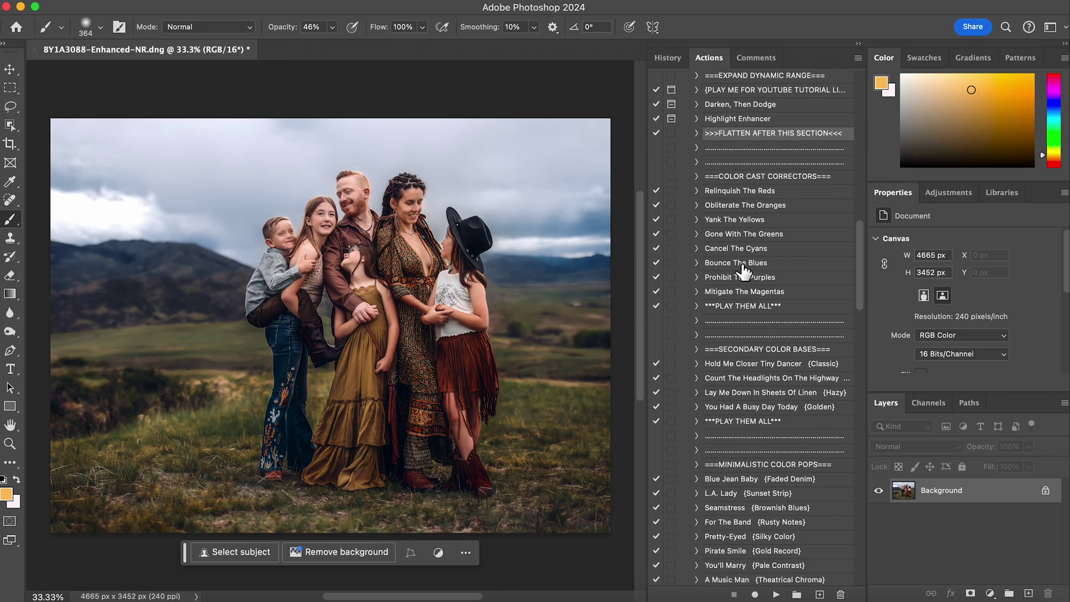
{"action": "scroll", "coordinate": [743, 271], "scroll_direction": "down", "scroll_amount": 15}
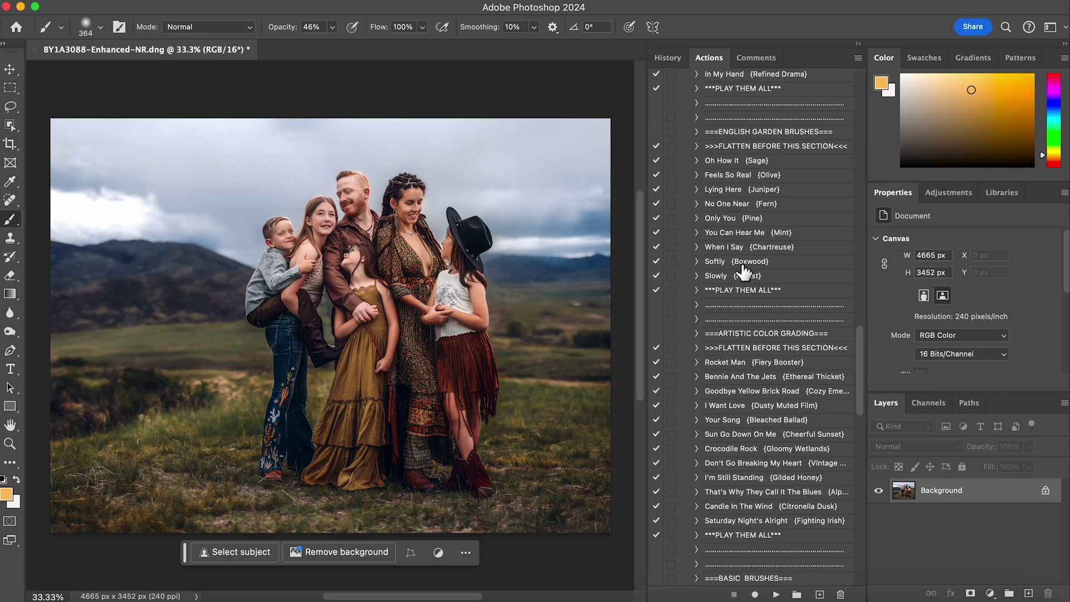
{"action": "scroll", "coordinate": [744, 271], "scroll_direction": "down", "scroll_amount": 6}
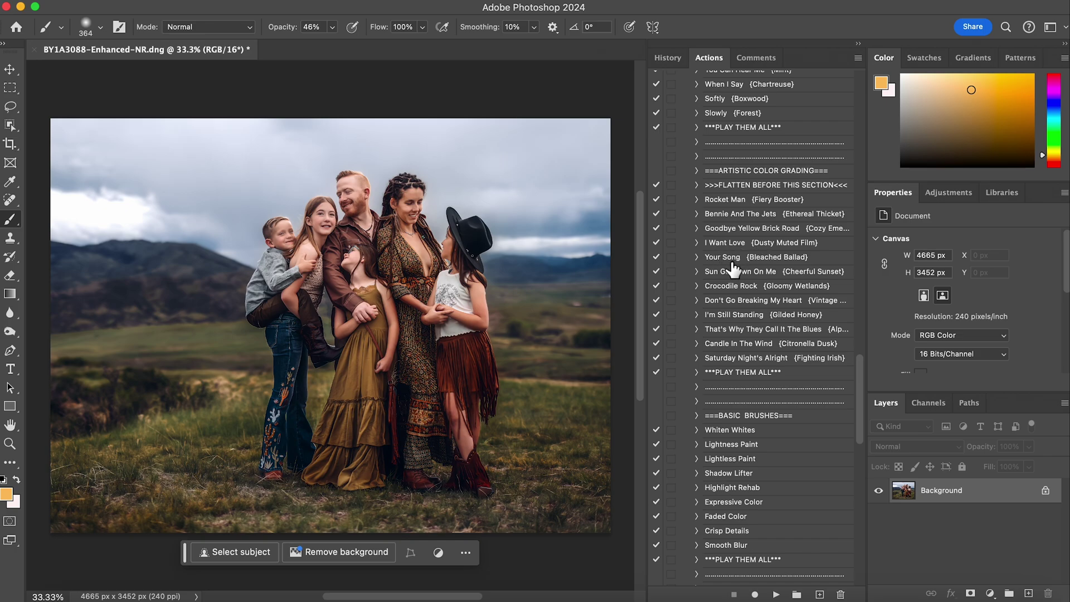
{"action": "scroll", "coordinate": [761, 425], "scroll_direction": "down", "scroll_amount": 9}
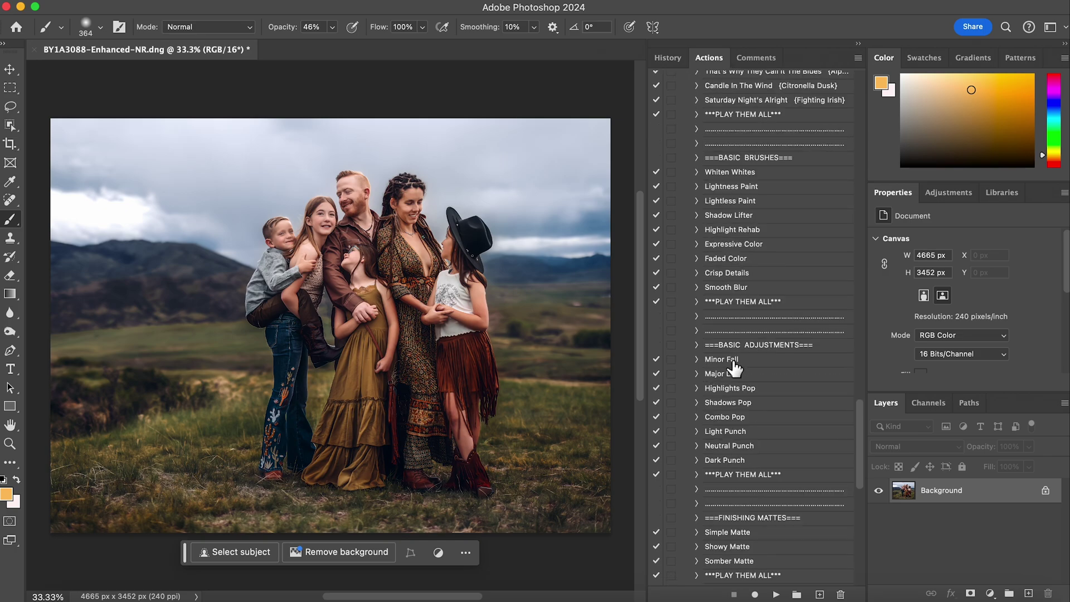
{"action": "scroll", "coordinate": [735, 369], "scroll_direction": "up", "scroll_amount": 20}
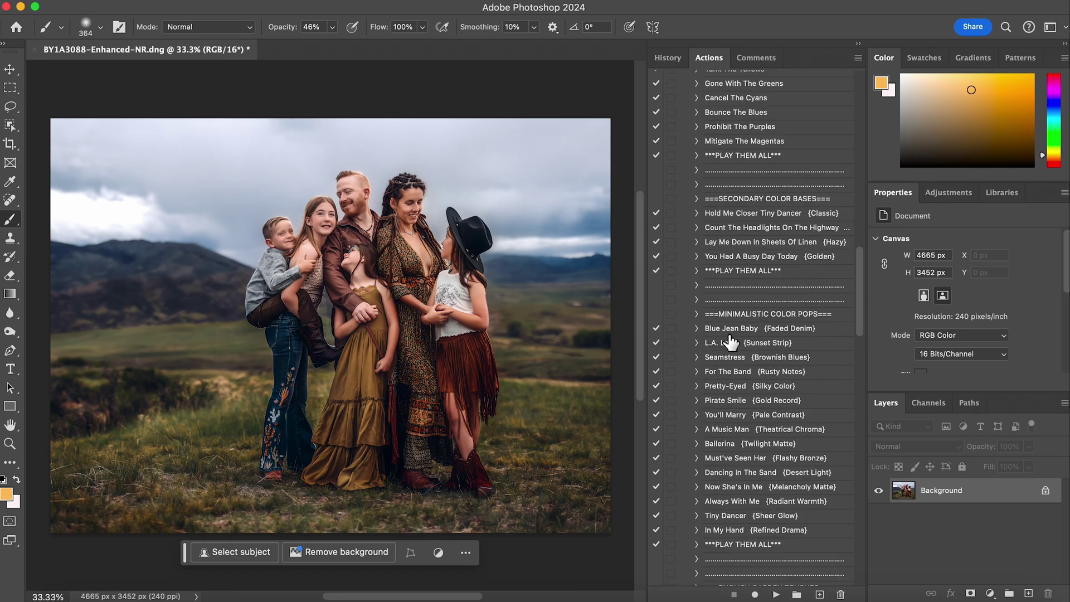
{"action": "scroll", "coordinate": [730, 341], "scroll_direction": "up", "scroll_amount": 10}
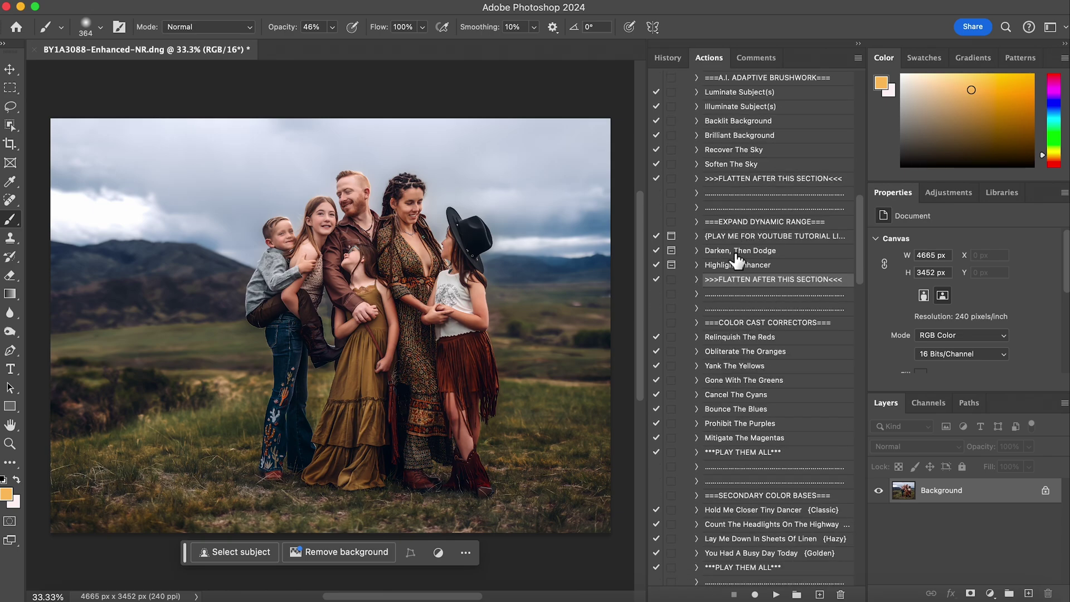
{"action": "left_click", "coordinate": [737, 252]}
{"action": "left_click", "coordinate": [777, 595]}
{"action": "left_click", "coordinate": [588, 193]}
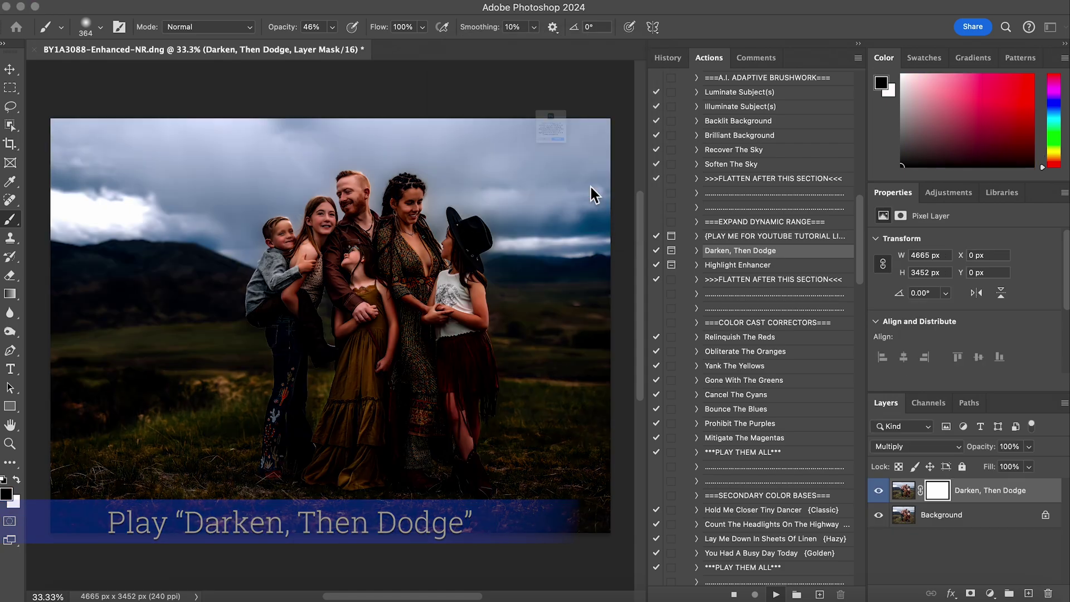
{"action": "left_click", "coordinate": [609, 204]}
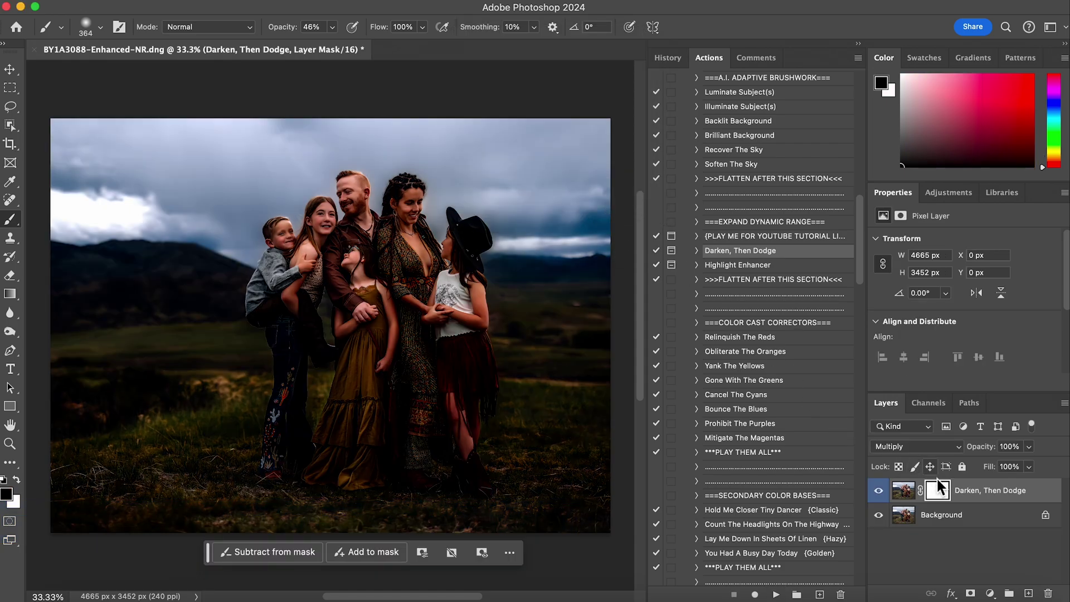
{"action": "key", "text": "super+i"}
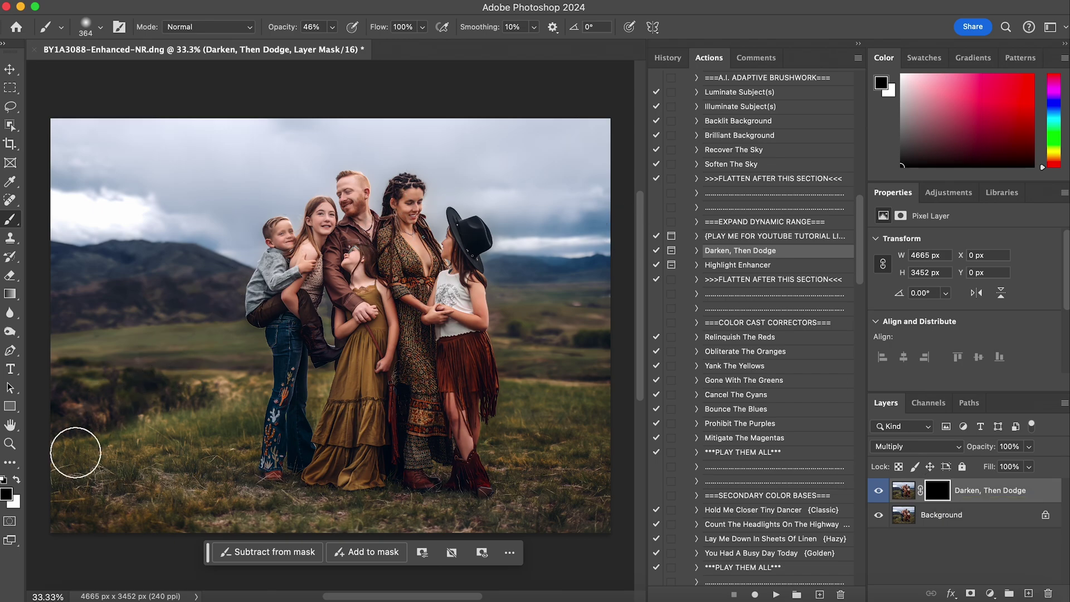
Paint the darkening in around the photo's edges with a white 1400 px brush at 35% opacity, and flatten it with the section's flatten action.
{"action": "left_click", "coordinate": [17, 480]}
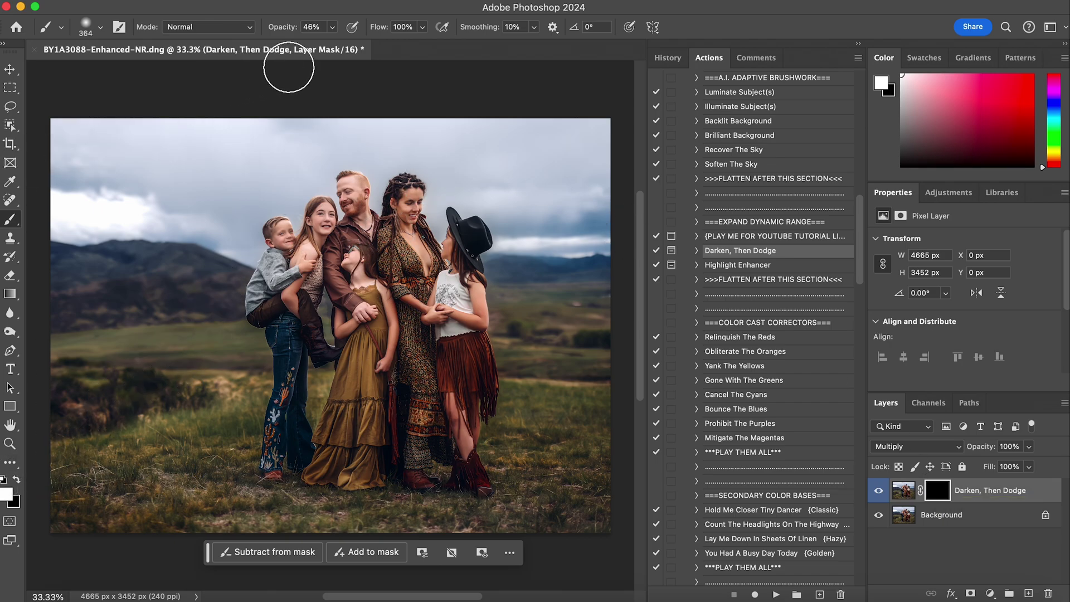
{"action": "left_click", "coordinate": [332, 27]}
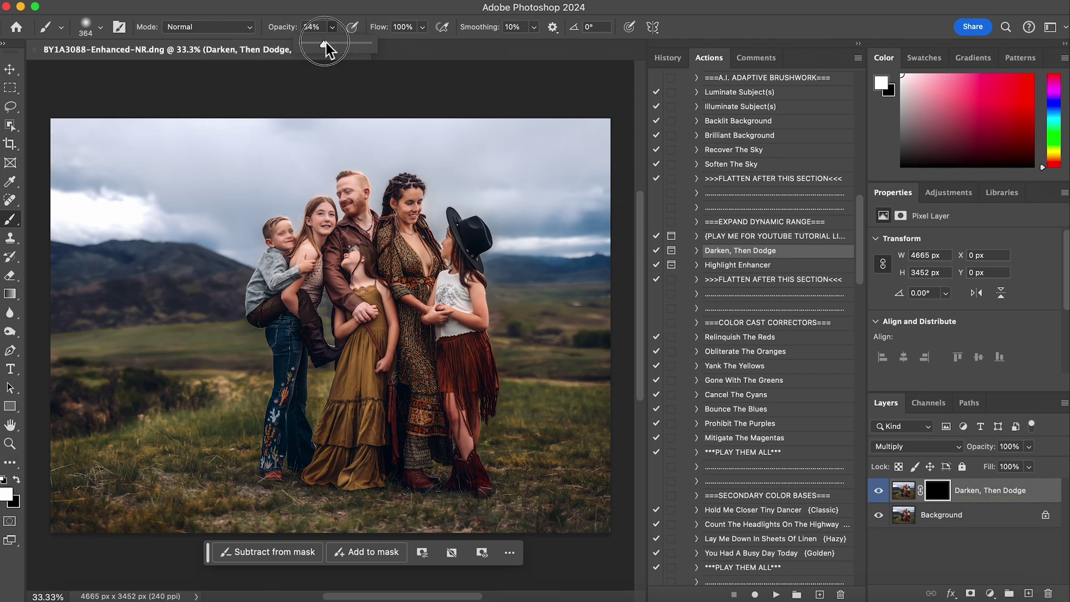
{"action": "left_click", "coordinate": [89, 28]}
{"action": "left_click_drag", "start_coordinate": [162, 69], "coordinate": [163, 68]}
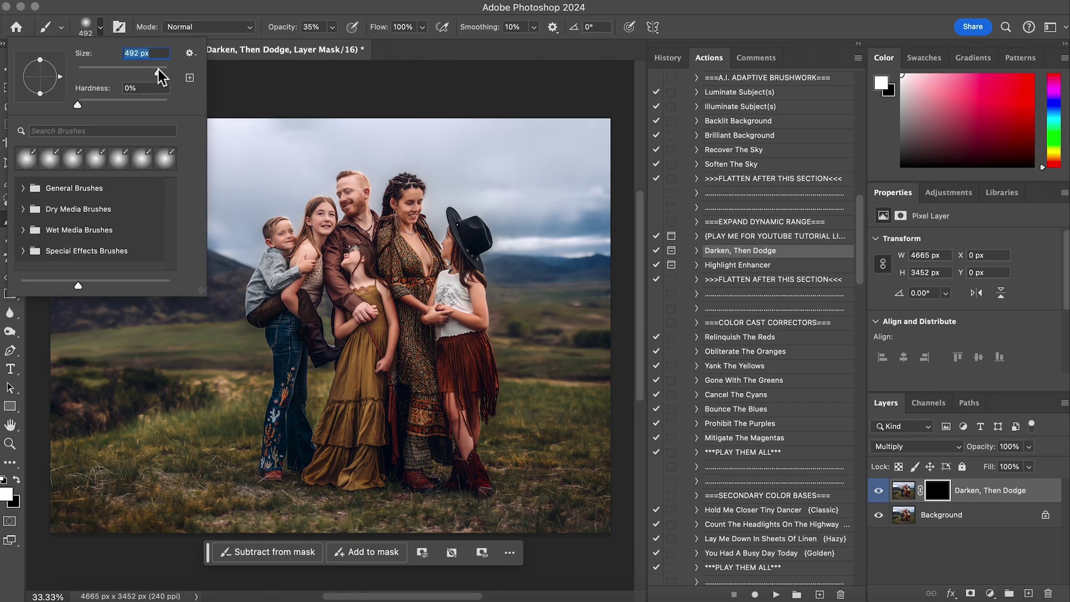
{"action": "left_click_drag", "start_coordinate": [159, 71], "coordinate": [162, 72]}
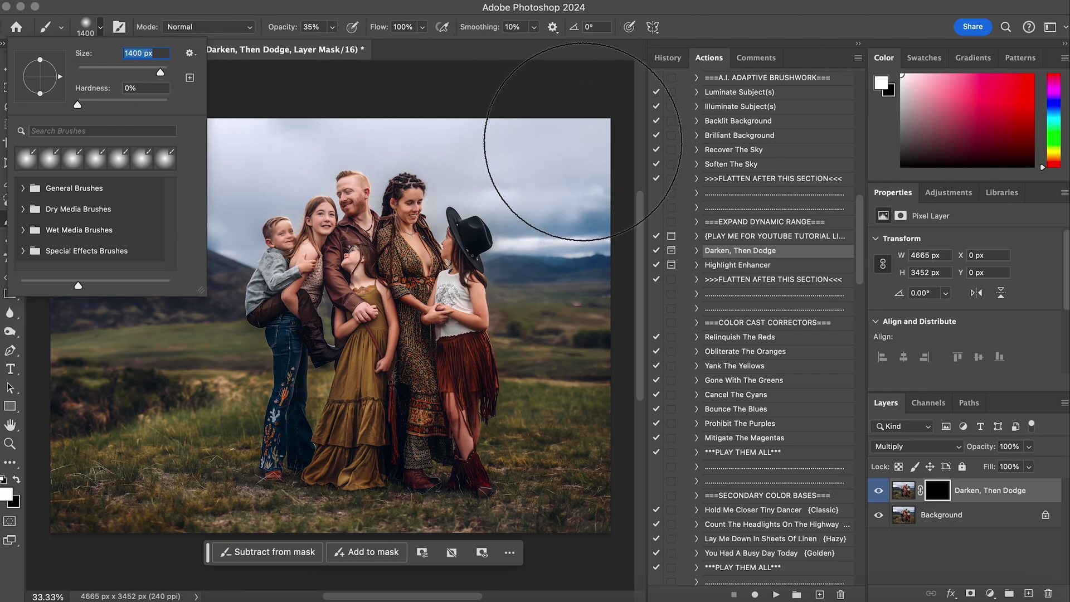
{"action": "key", "text": "Return"}
{"action": "mouse_move", "coordinate": [191, 100]}
{"action": "left_mouse_down"}
{"action": "mouse_move", "coordinate": [53, 159]}
{"action": "mouse_move", "coordinate": [81, 136]}
{"action": "mouse_move", "coordinate": [174, 110]}
{"action": "mouse_move", "coordinate": [387, 68]}
{"action": "mouse_move", "coordinate": [562, 72]}
{"action": "mouse_move", "coordinate": [625, 126]}
{"action": "mouse_move", "coordinate": [563, 154]}
{"action": "mouse_move", "coordinate": [447, 71]}
{"action": "mouse_move", "coordinate": [332, 44]}
{"action": "mouse_move", "coordinate": [194, 83]}
{"action": "mouse_move", "coordinate": [57, 156]}
{"action": "mouse_move", "coordinate": [187, 140]}
{"action": "mouse_move", "coordinate": [360, 60]}
{"action": "mouse_move", "coordinate": [519, 61]}
{"action": "mouse_move", "coordinate": [588, 114]}
{"action": "mouse_move", "coordinate": [601, 138]}
{"action": "mouse_move", "coordinate": [491, 89]}
{"action": "mouse_move", "coordinate": [365, 59]}
{"action": "mouse_move", "coordinate": [188, 80]}
{"action": "mouse_move", "coordinate": [30, 124]}
{"action": "mouse_move", "coordinate": [81, 94]}
{"action": "mouse_move", "coordinate": [81, 131]}
{"action": "mouse_move", "coordinate": [466, 53]}
{"action": "mouse_move", "coordinate": [568, 85]}
{"action": "left_mouse_up"}
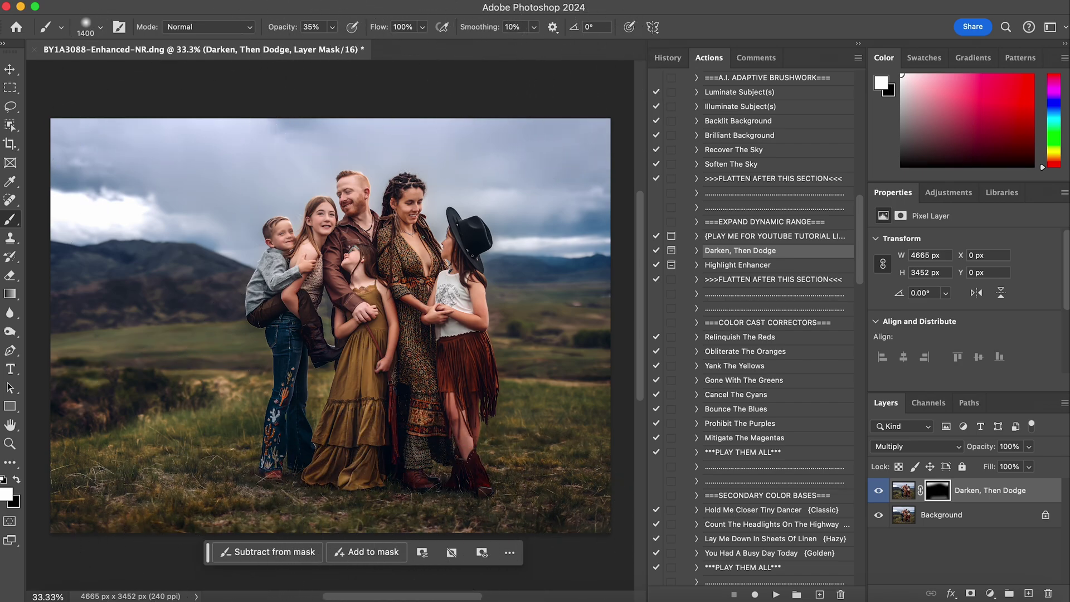
{"action": "left_click", "coordinate": [770, 281]}
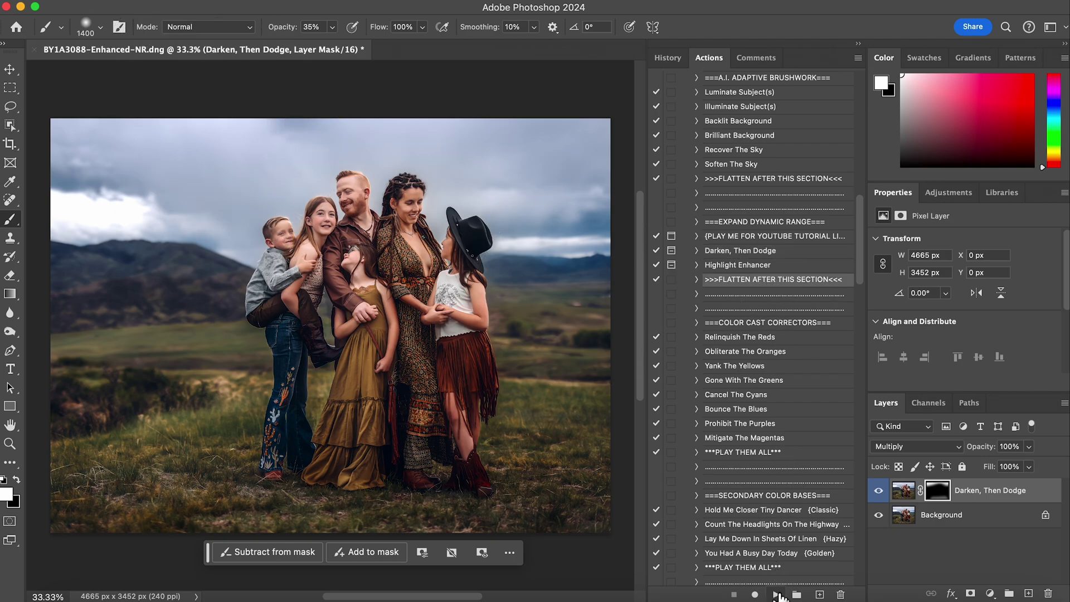
{"action": "left_click", "coordinate": [777, 595]}
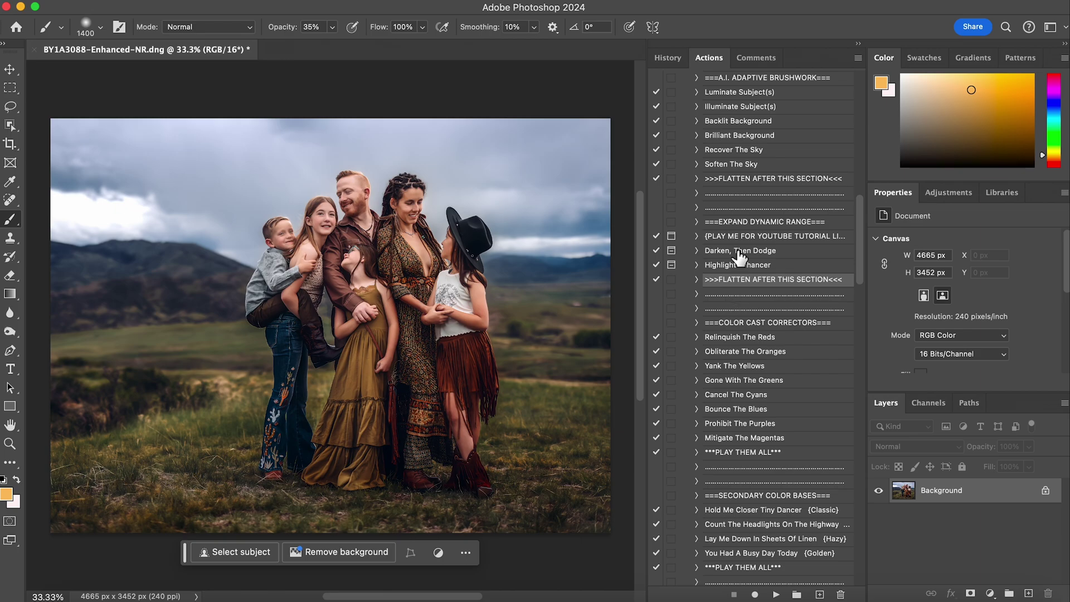
Compare the original BY1A3088-Enhanced-NR.dng snapshot with the final Flatten Image state twice in the history, ending on the edited photo.
{"action": "scroll", "coordinate": [747, 117], "scroll_direction": "up", "scroll_amount": 5}
{"action": "scroll", "coordinate": [750, 122], "scroll_direction": "up", "scroll_amount": 3}
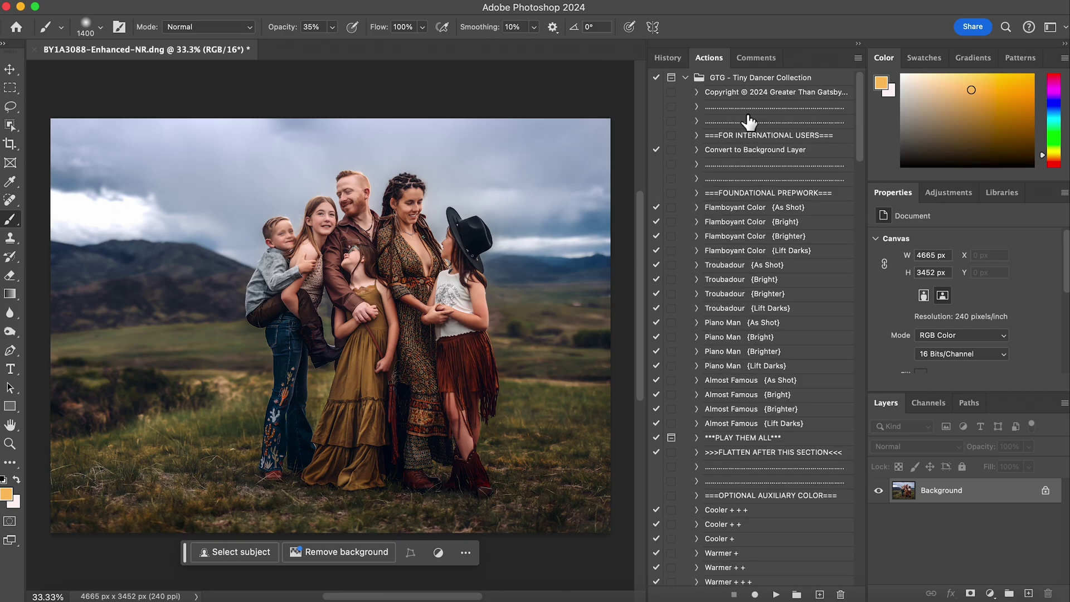
{"action": "left_click", "coordinate": [669, 58]}
{"action": "scroll", "coordinate": [715, 177], "scroll_direction": "up", "scroll_amount": 5}
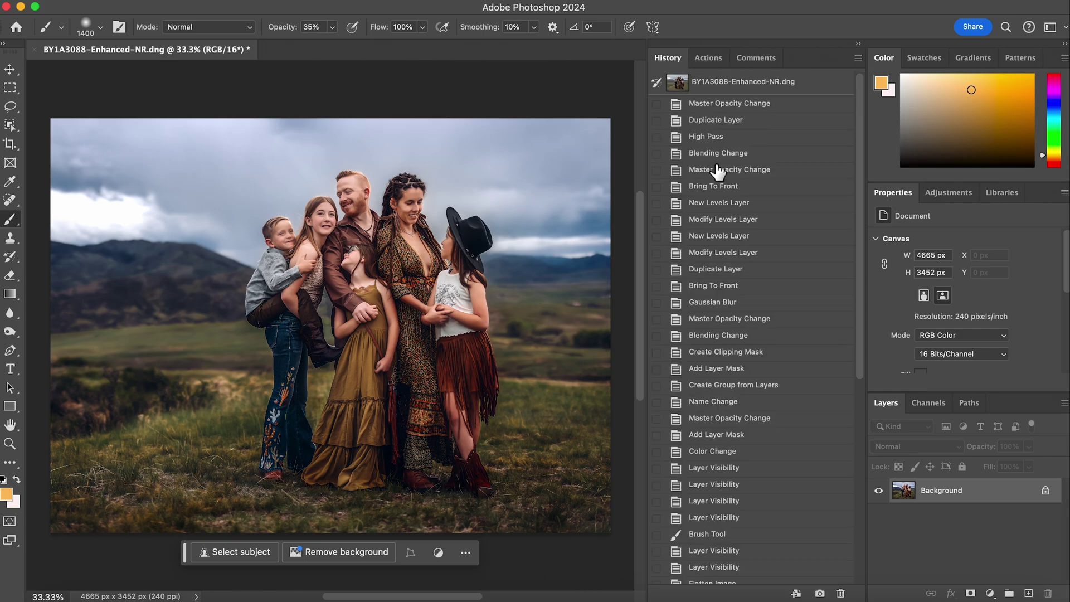
{"action": "left_click", "coordinate": [728, 83]}
{"action": "scroll", "coordinate": [723, 215], "scroll_direction": "down", "scroll_amount": 8}
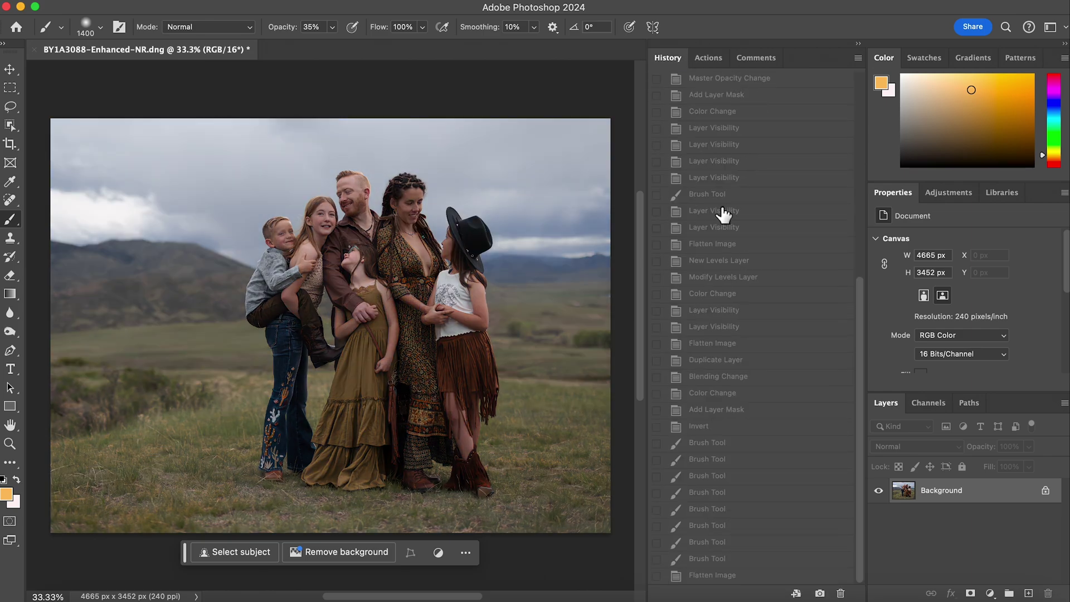
{"action": "left_click", "coordinate": [719, 575]}
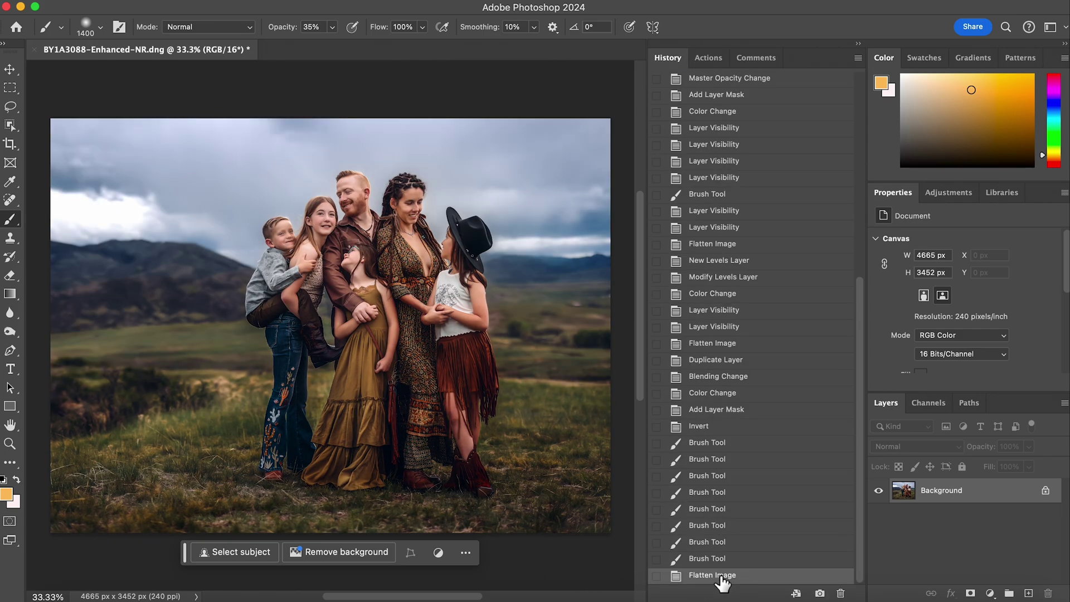
{"action": "scroll", "coordinate": [680, 234], "scroll_direction": "up", "scroll_amount": 10}
{"action": "left_click", "coordinate": [716, 85]}
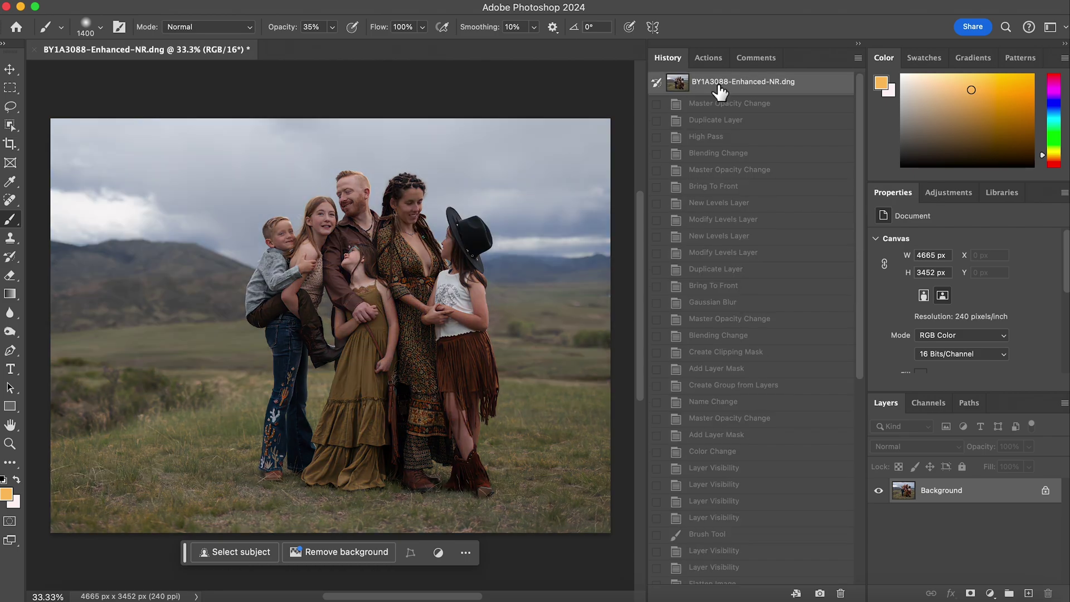
{"action": "scroll", "coordinate": [691, 251], "scroll_direction": "down", "scroll_amount": 8}
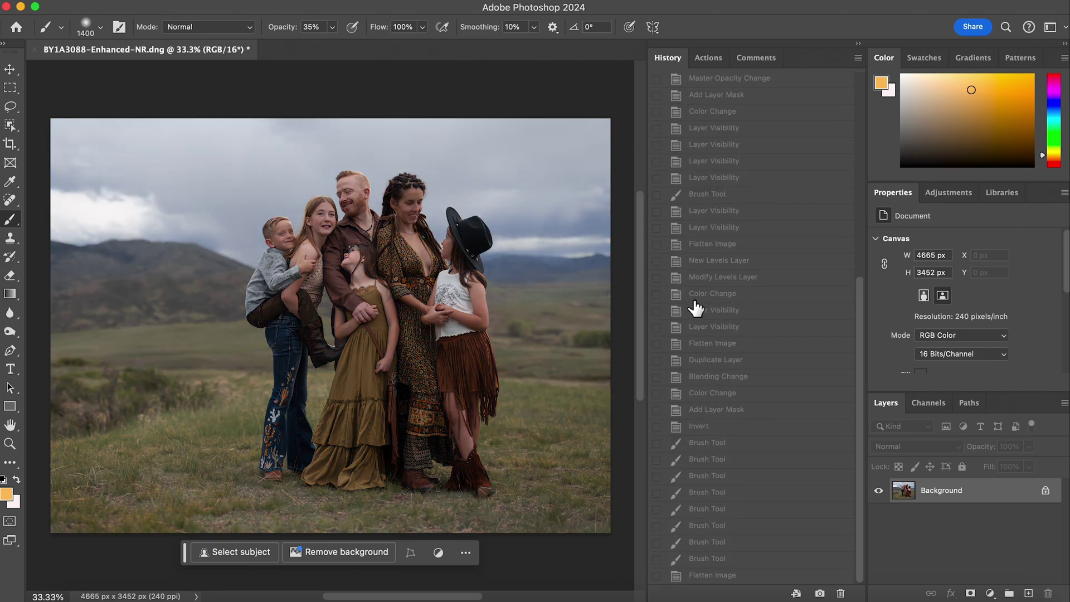
{"action": "left_click", "coordinate": [708, 578]}
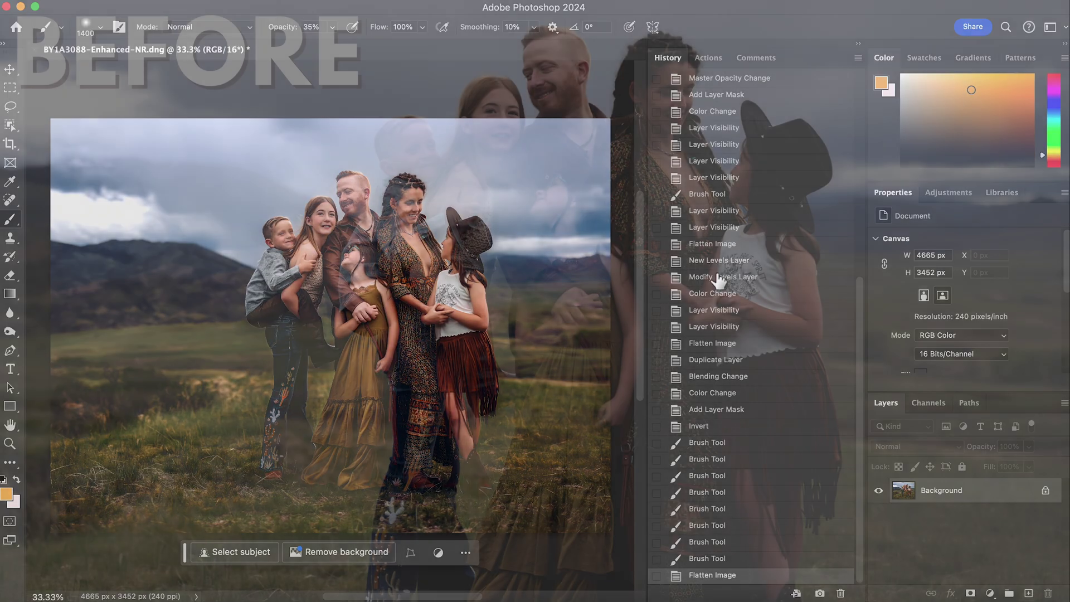